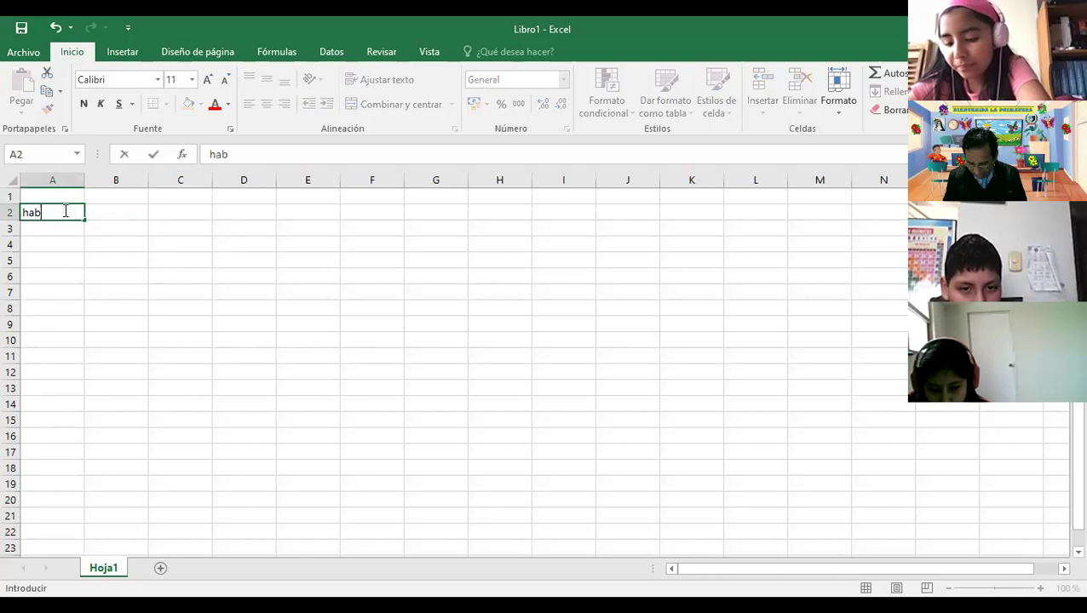
Replace the lowercase entry in cell A2 with the title "HABITOS DE ALIMENTOS".
key("BackSpace")
key("BackSpace")
key("BackSpace")
key("BackSpace")
key("BackSpace")
key("BackSpace")
key("BackSpace")
key("BackSpace")
key("BackSpace")
key("BackSpace")
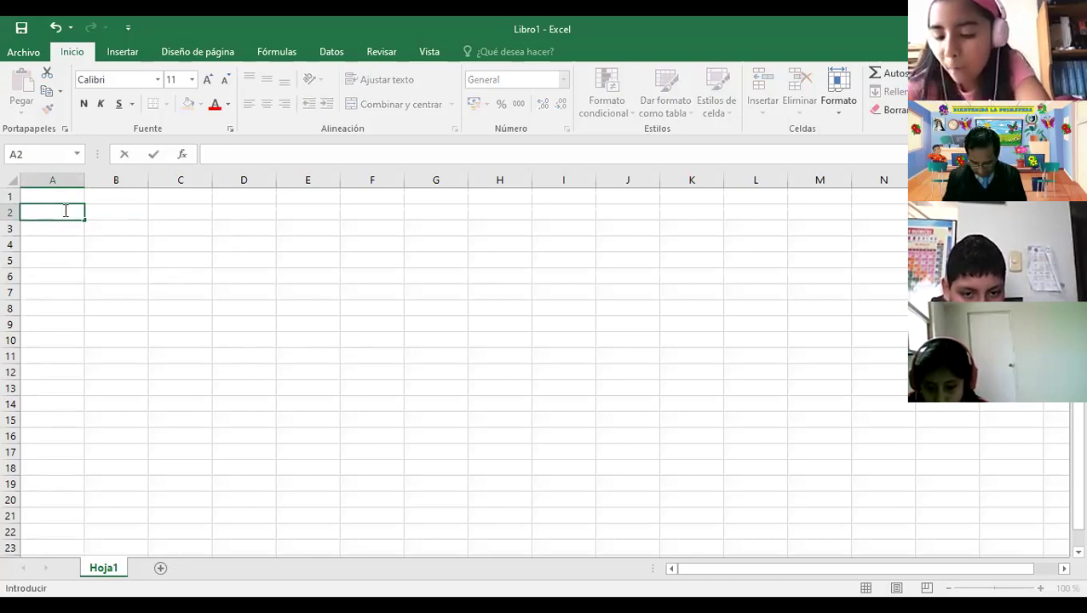
type("HABITOS D")
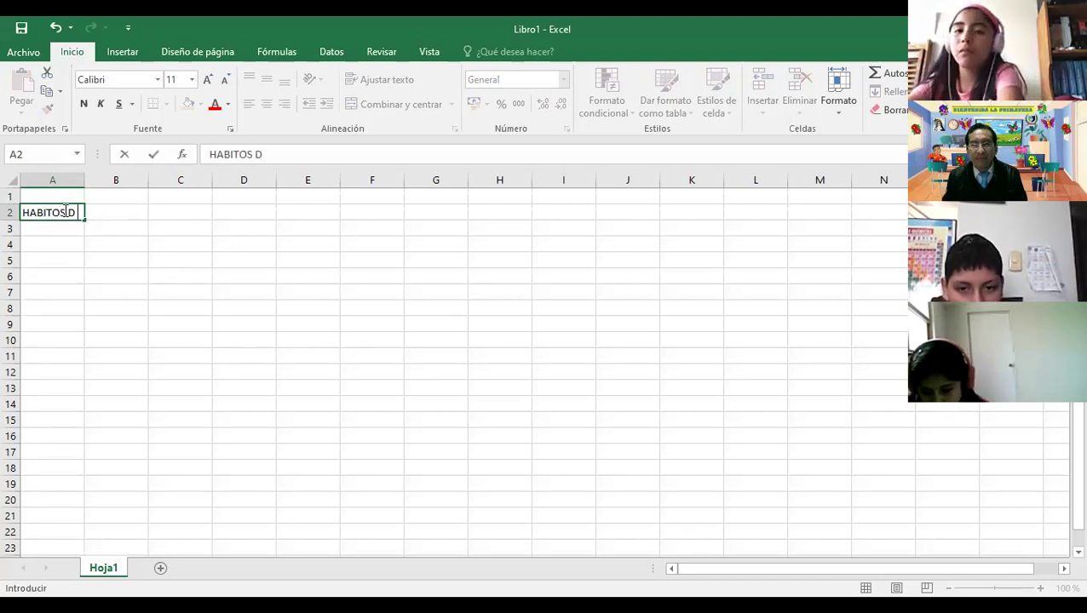
key("BackSpace")
key("BackSpace")
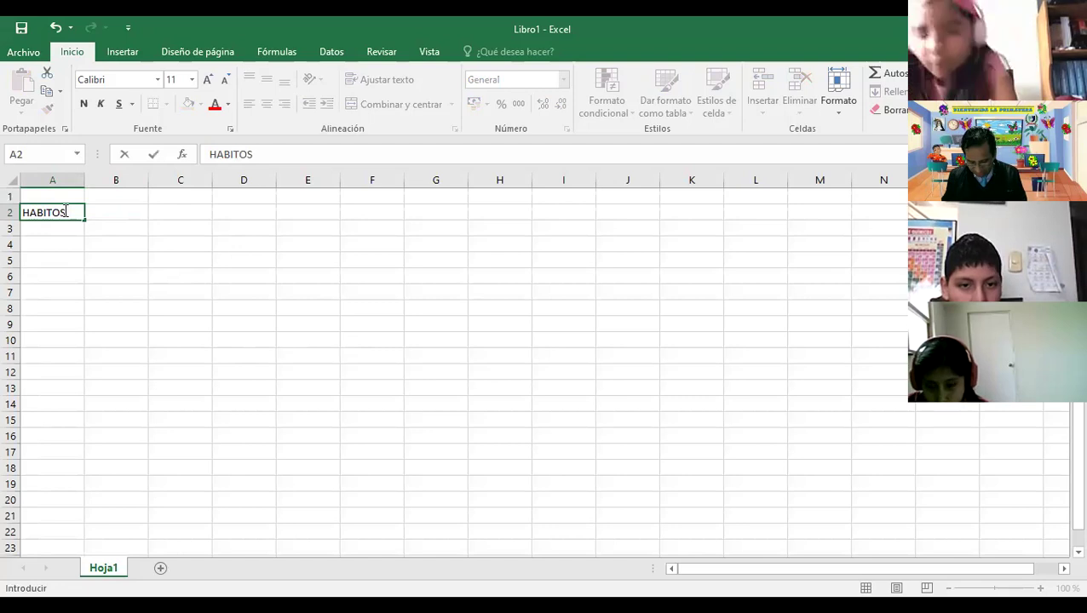
type("DE ALIMENT")
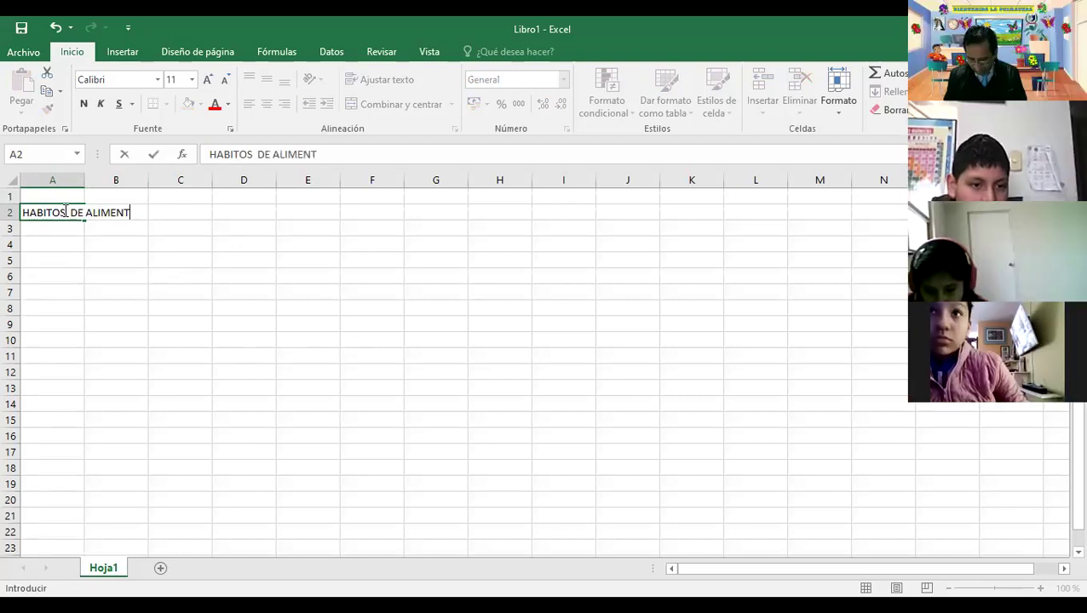
type("OS")
key("Return")
key("Return")
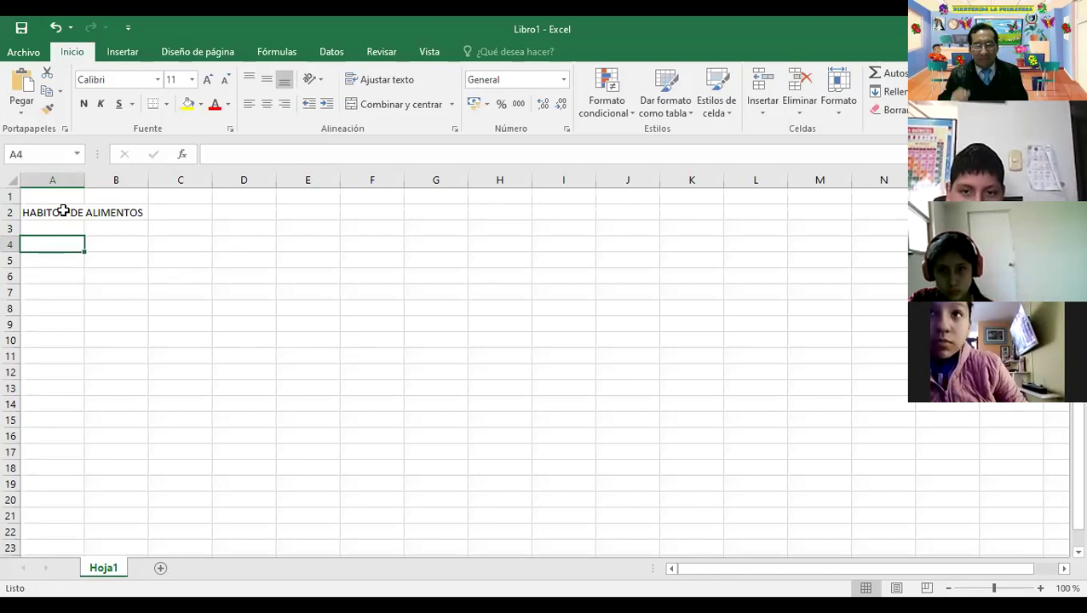
Enter "HACEN DIETA" in cell A4 and widen column A to fit the labels.
type("HA")
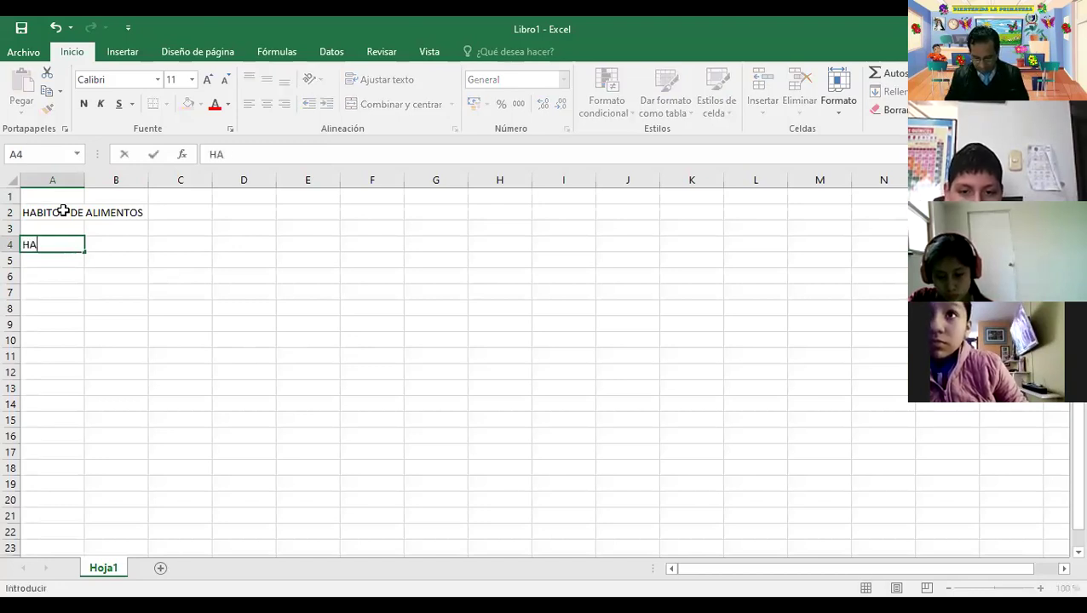
type("CEN DIETA")
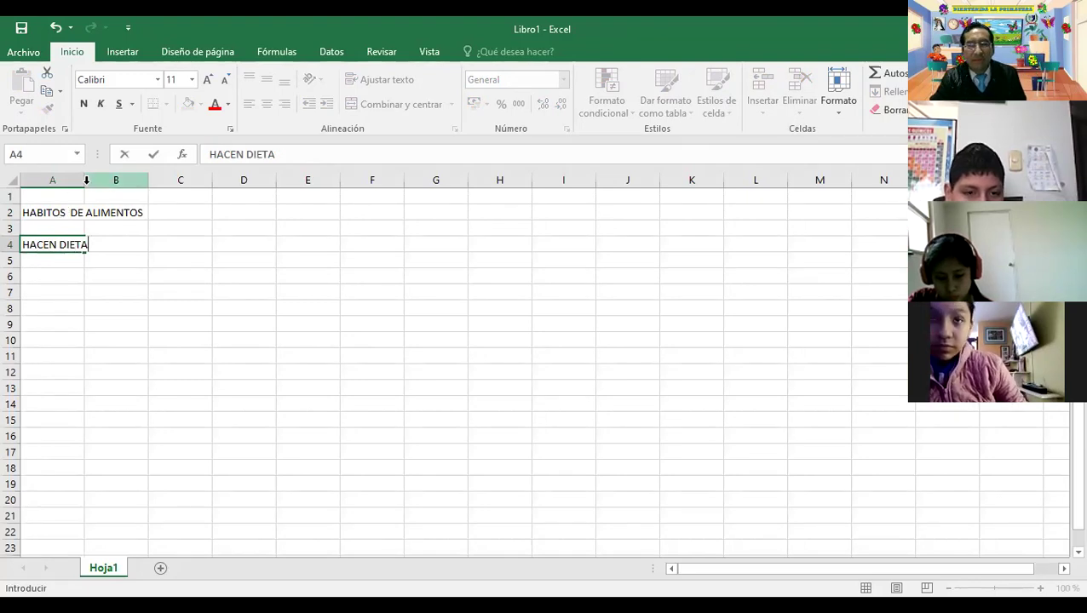
left_click(88, 181)
left_click_drag(81, 180, 135, 185)
Enter the label "NO HACEN DIETA" in cell A5.
left_click(60, 260)
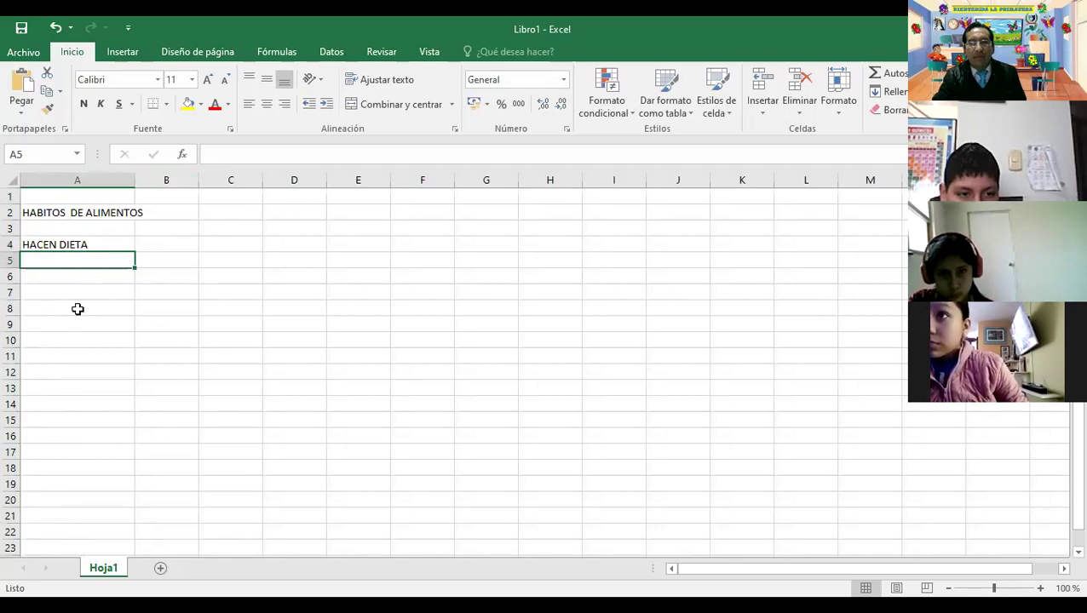
type("NO H")
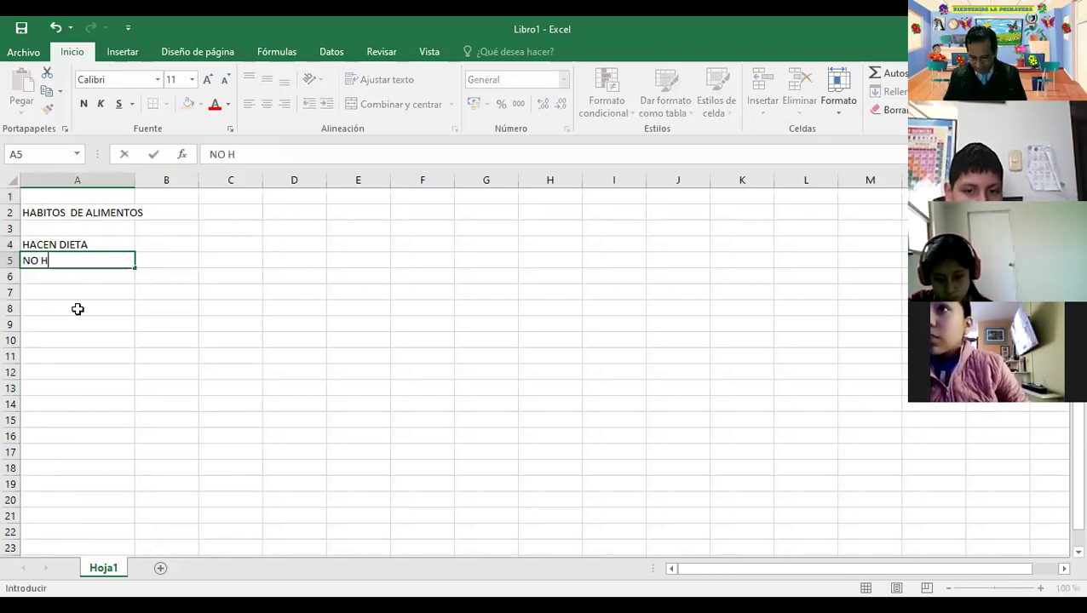
type("ACEN DIETA")
key("ctrl+Return")
Enter 568 in cell B4 for HACEN DIETA and 254 in cell B5 for NO HACEN DIETA.
key("Right")
key("Up")
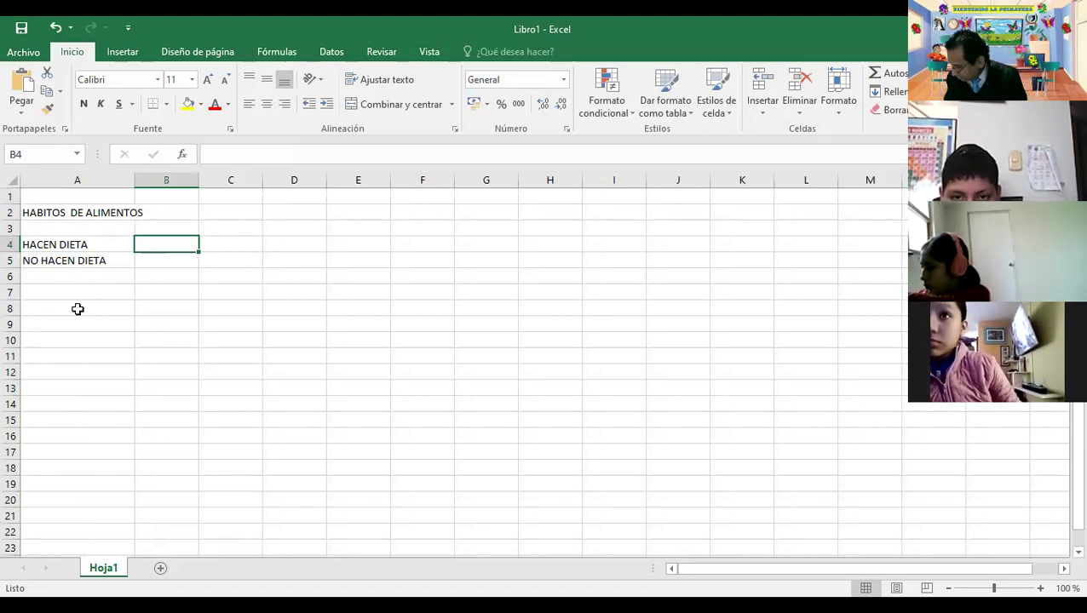
type("568")
key("Return")
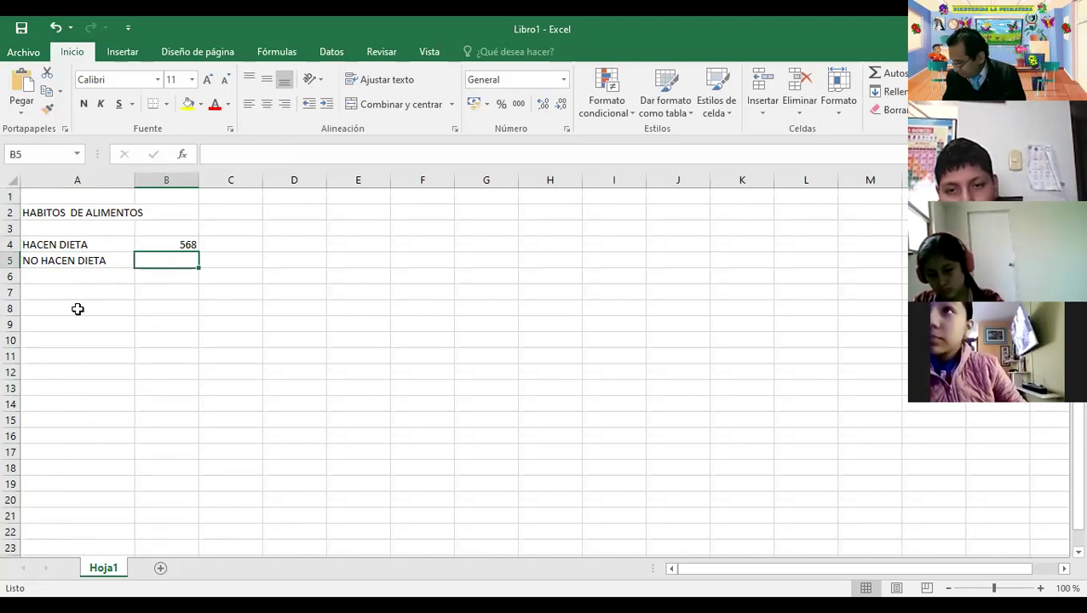
type("254")
left_click(147, 290)
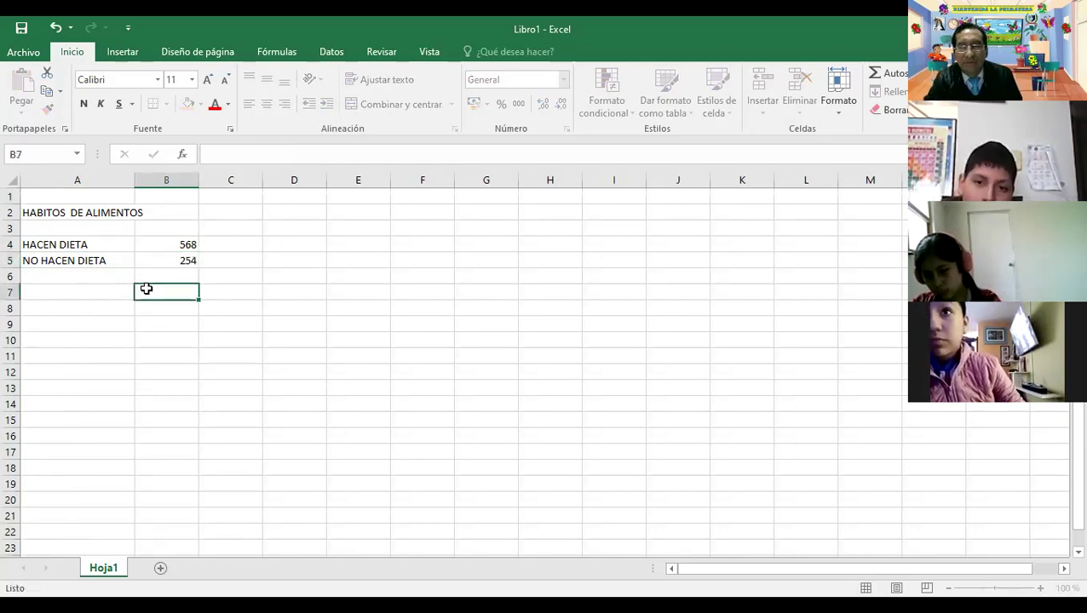
Merge and center the title HABITOS DE ALIMENTOS across cells A2:B2.
left_click(60, 245)
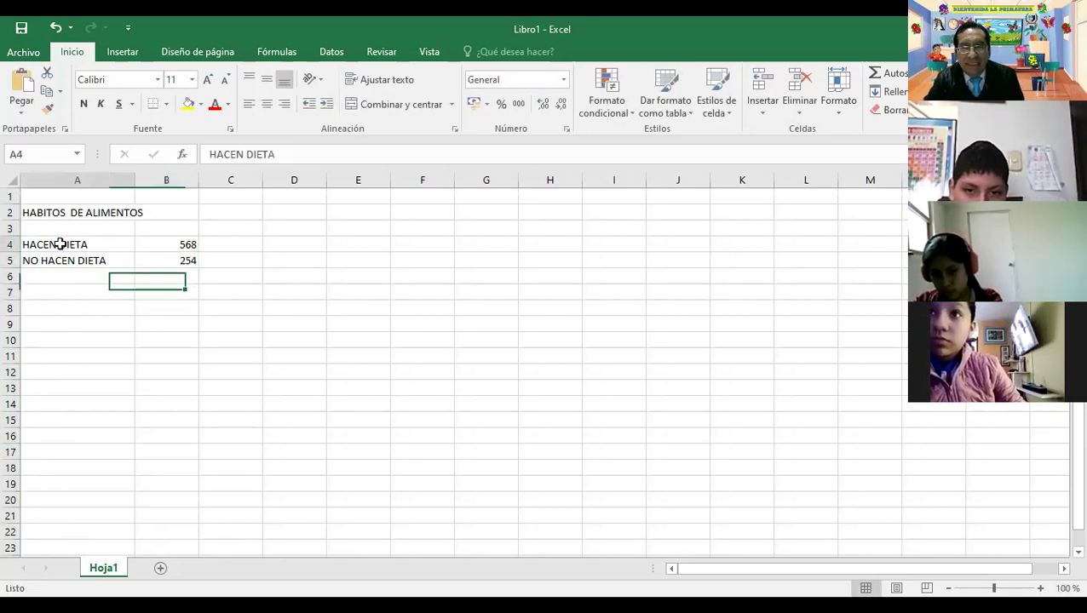
left_click(64, 213)
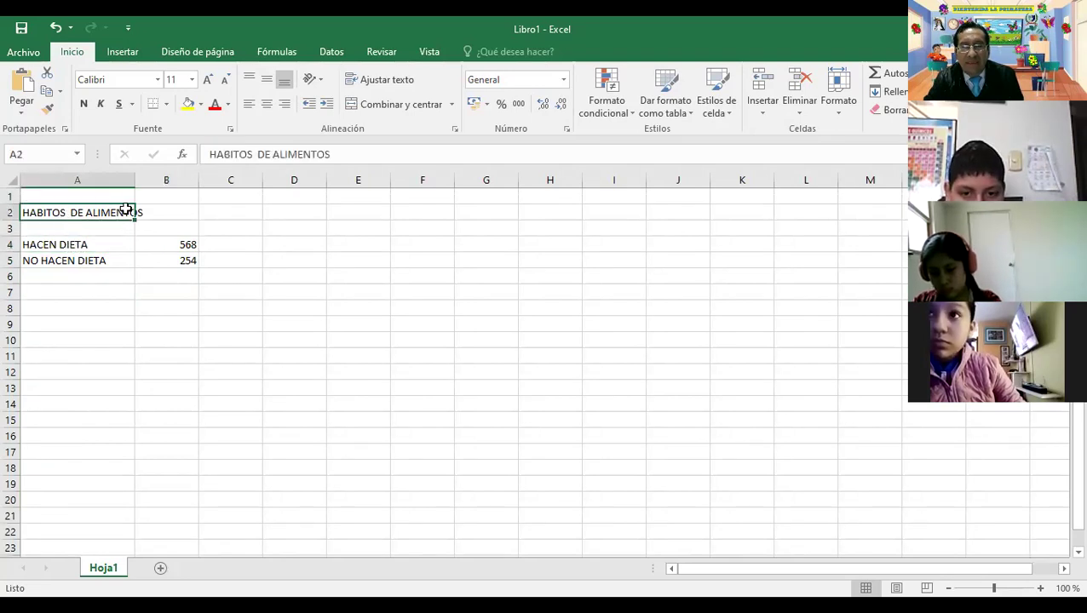
left_click_drag(126, 210, 146, 213)
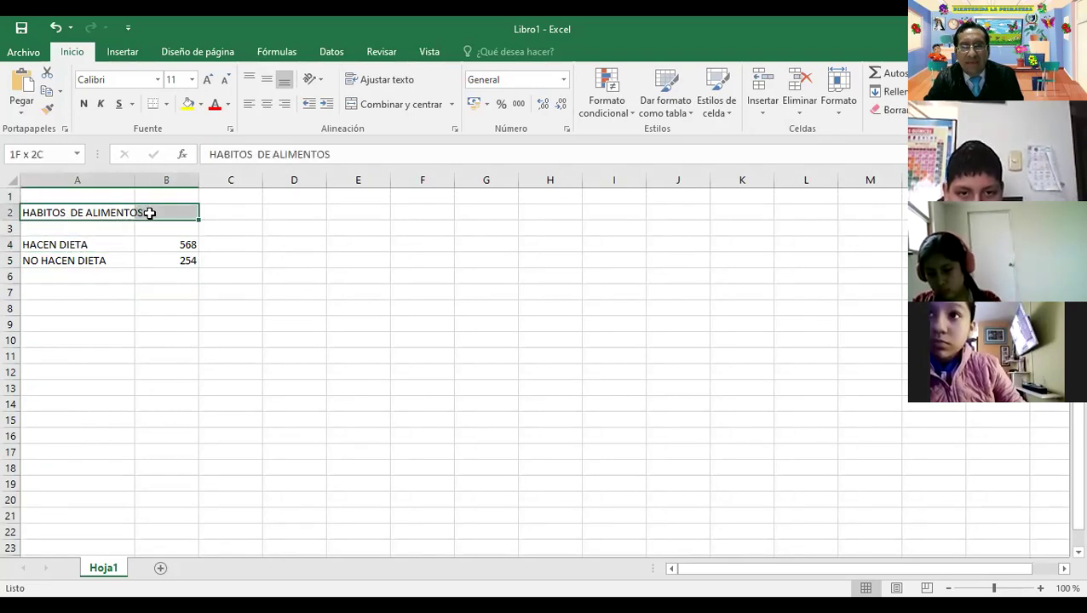
left_click(355, 106)
left_click(182, 292)
Apply all borders to the data table in cells A4:B5.
left_click_drag(39, 244, 152, 260)
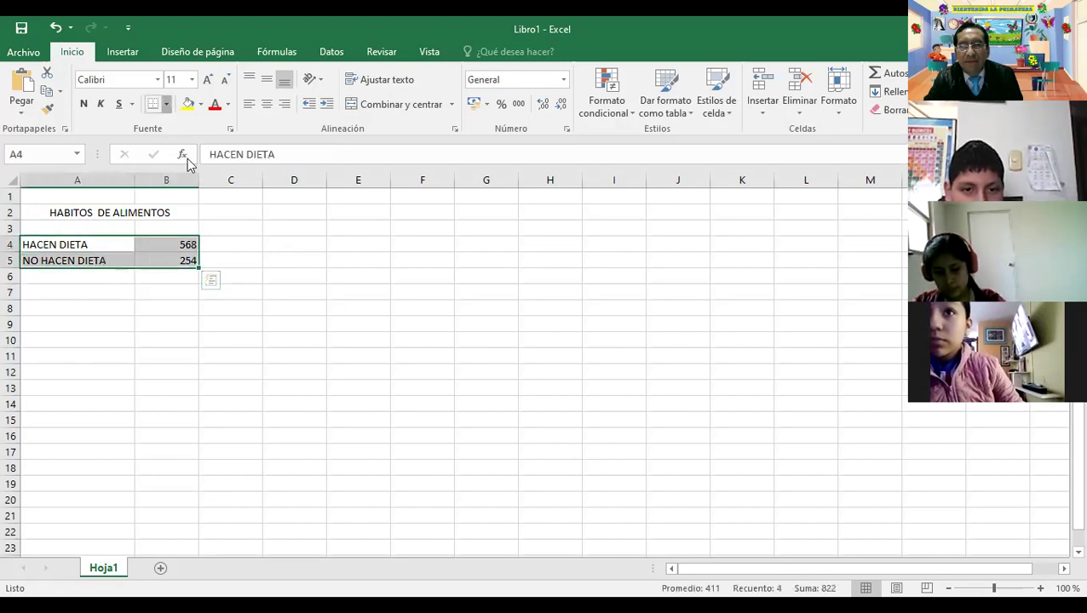
left_click(166, 104)
left_click(162, 241)
left_click(77, 292)
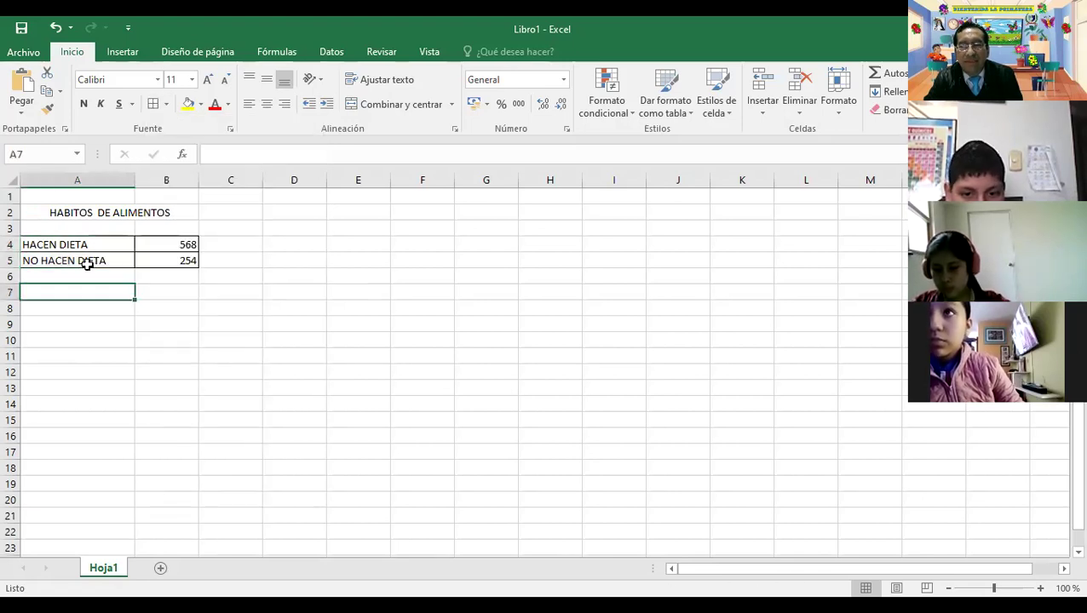
left_click_drag(64, 244, 146, 258)
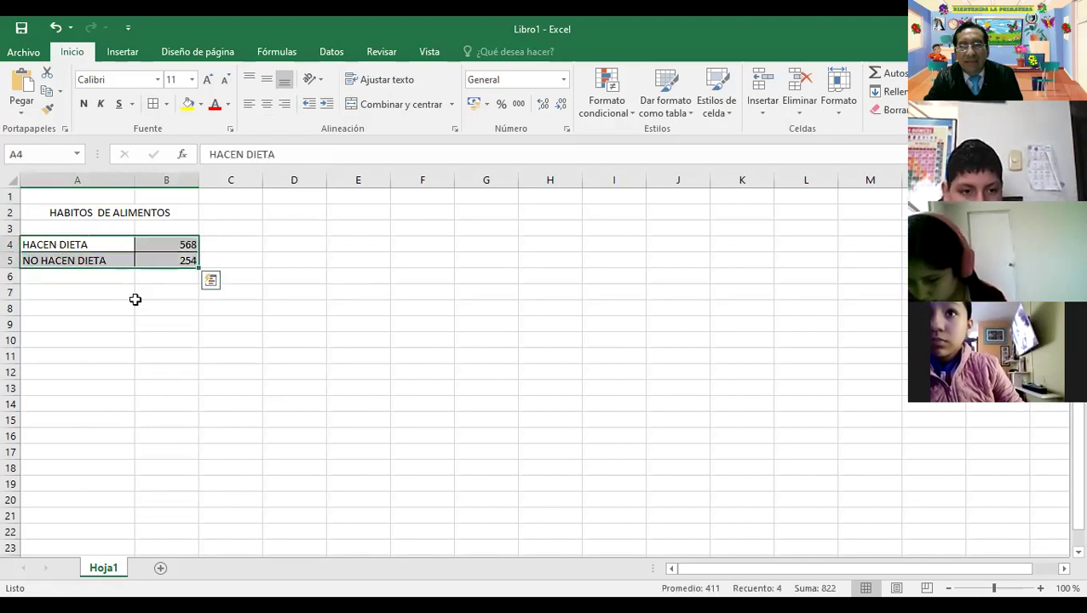
left_click(102, 292)
left_click(81, 244)
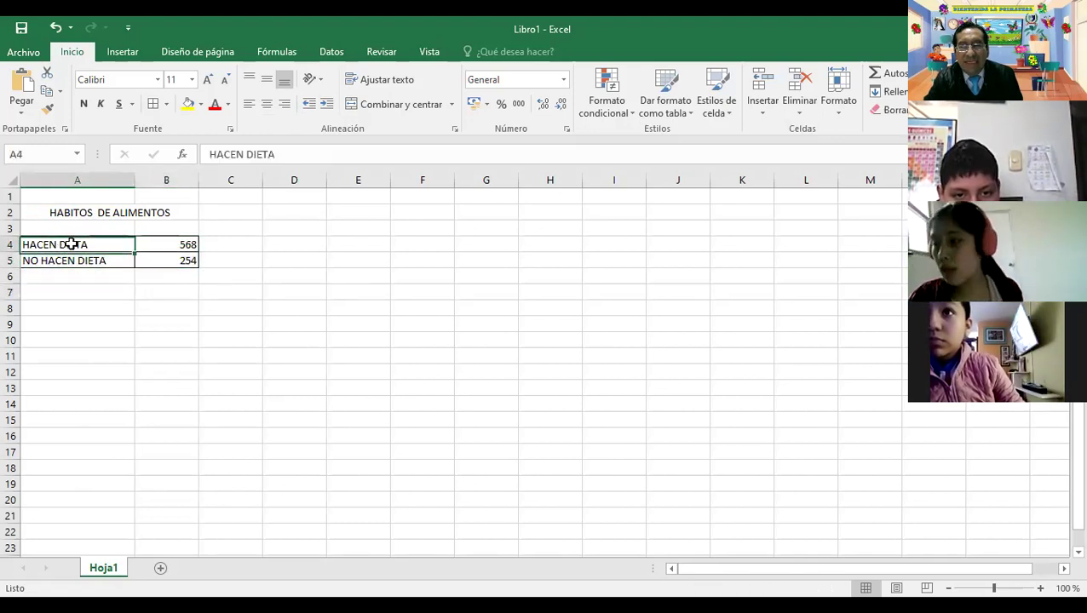
left_click(171, 246)
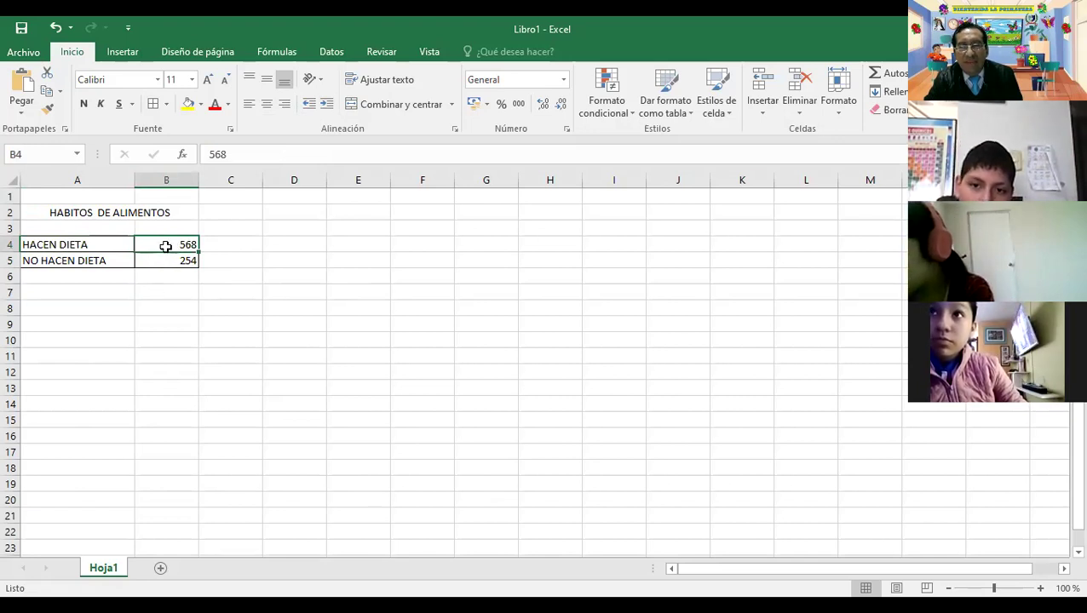
key("Down")
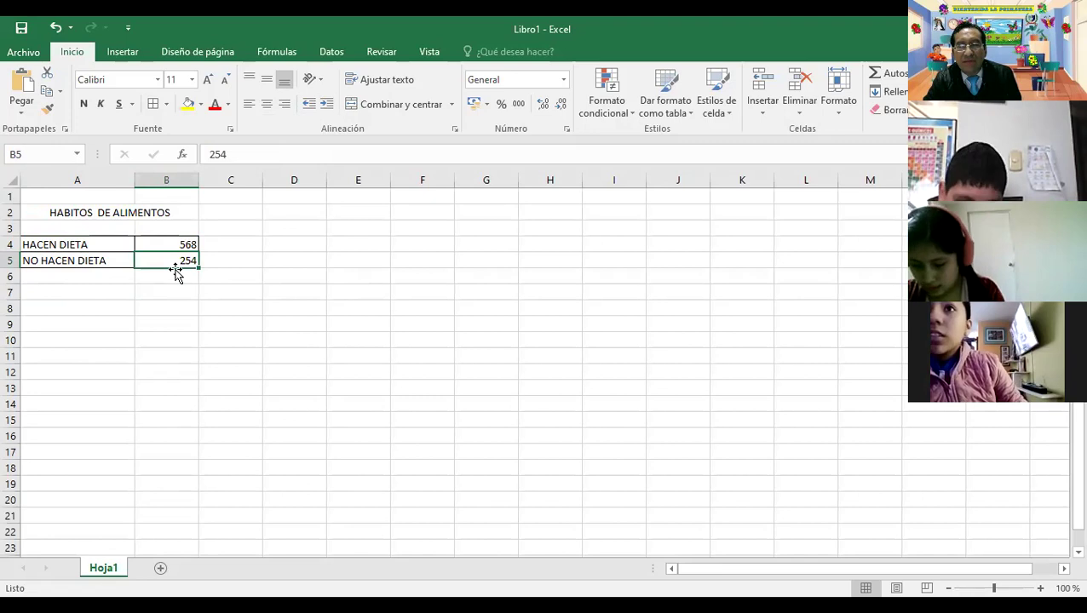
left_click(164, 307)
Insert the recommended clustered column chart (Columna agrupada) for the data in cells A4:B5.
left_click_drag(63, 243, 152, 258)
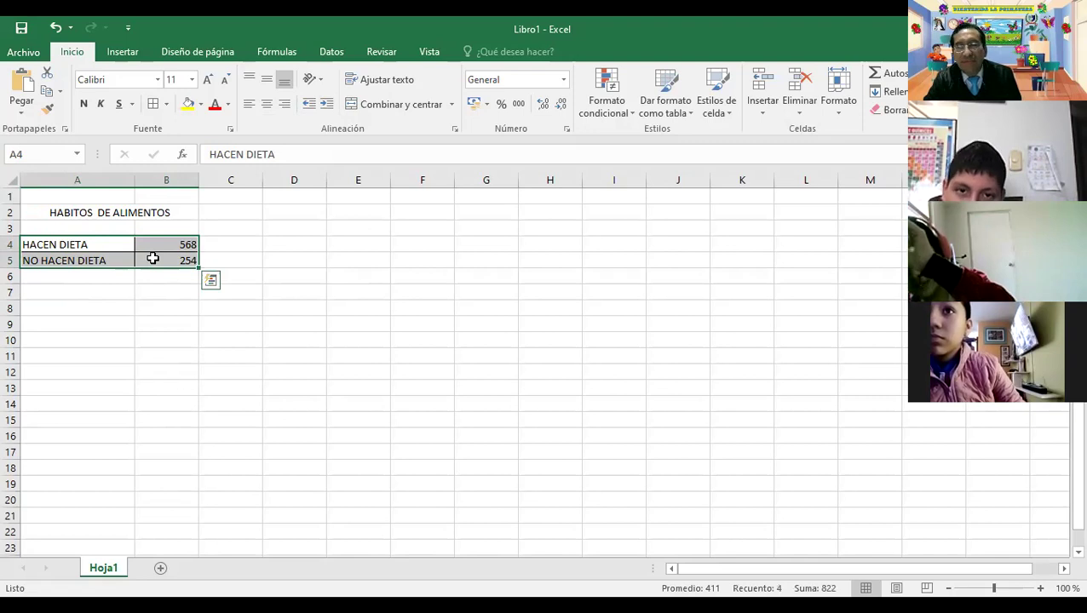
left_click(123, 52)
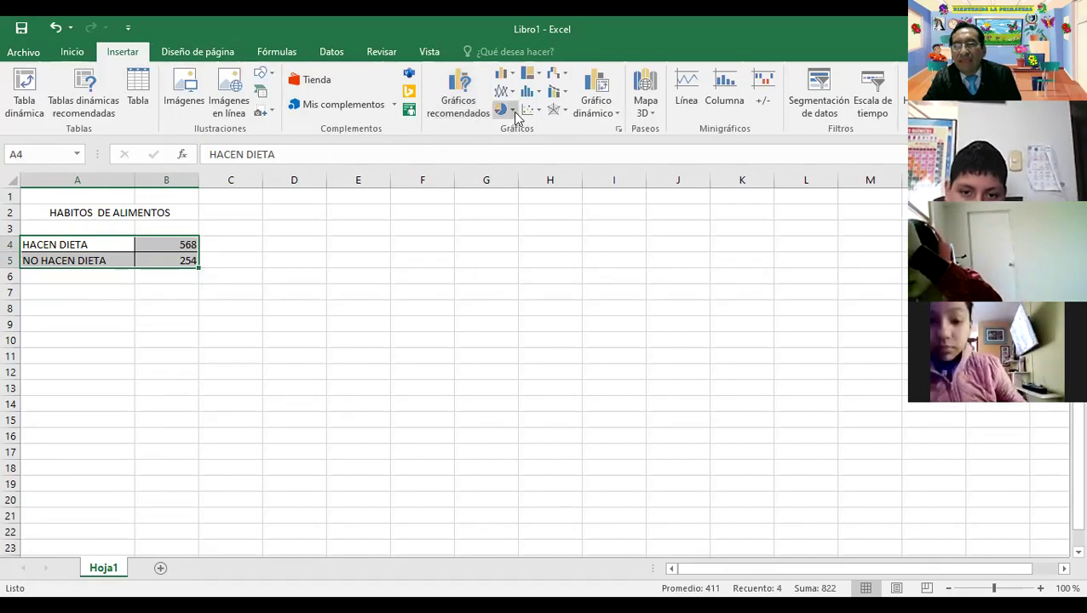
left_click(466, 112)
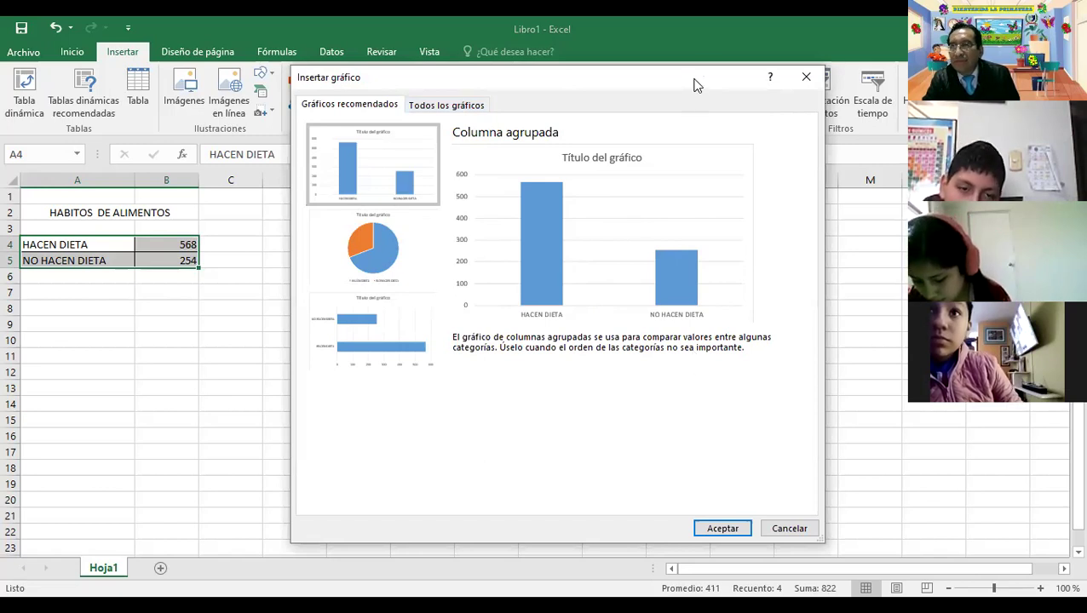
left_click_drag(695, 84, 729, 35)
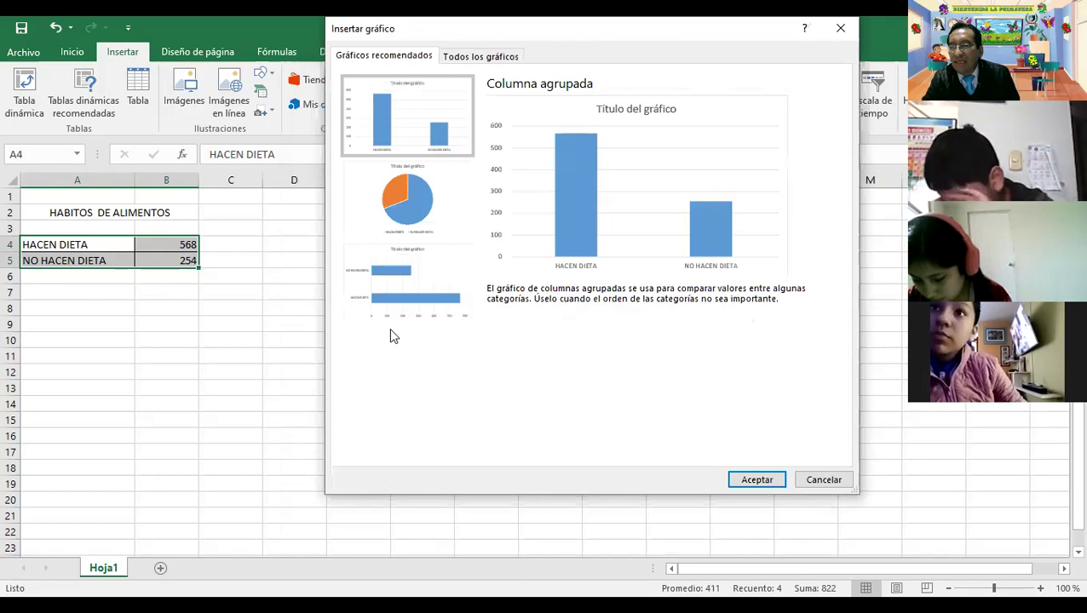
left_click(756, 479)
Undo an accidental shift of the plot area and move the whole chart so its upper-left corner sits in cell H3.
left_click_drag(575, 345, 636, 296)
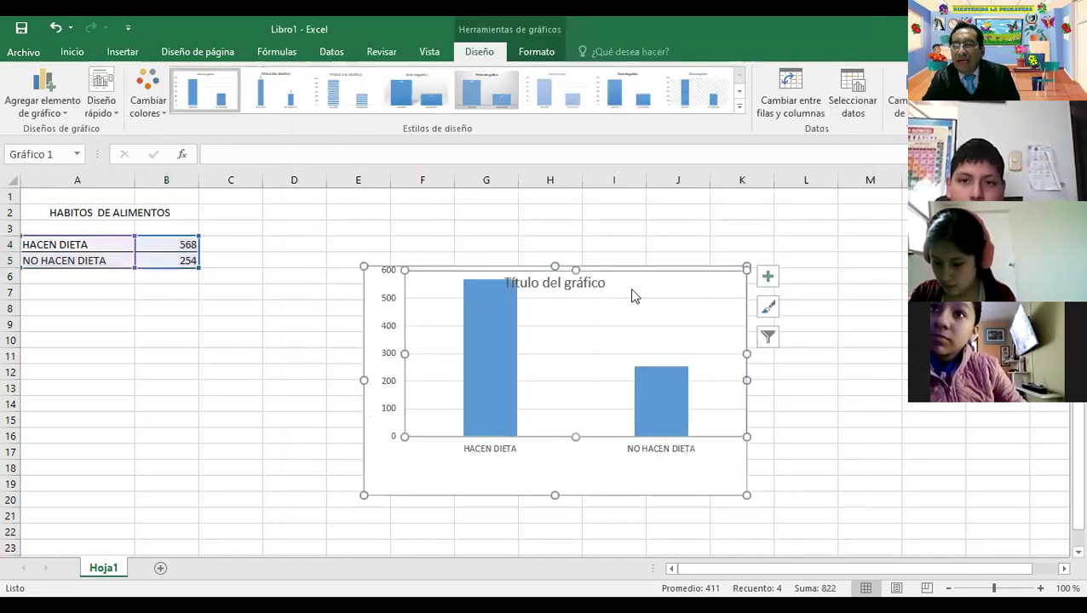
left_click(55, 27)
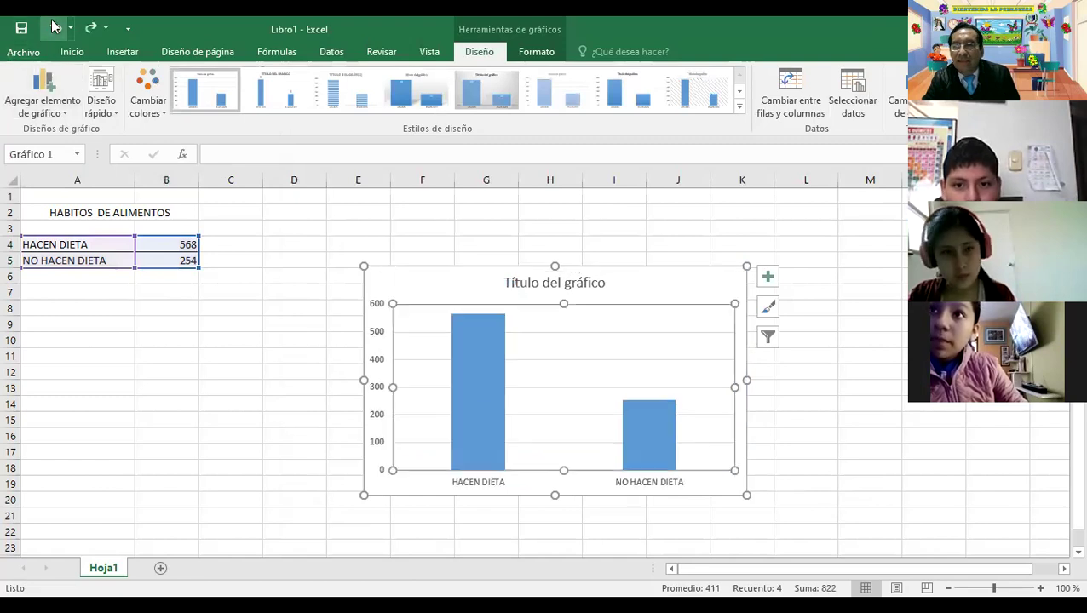
left_click_drag(452, 277, 626, 211)
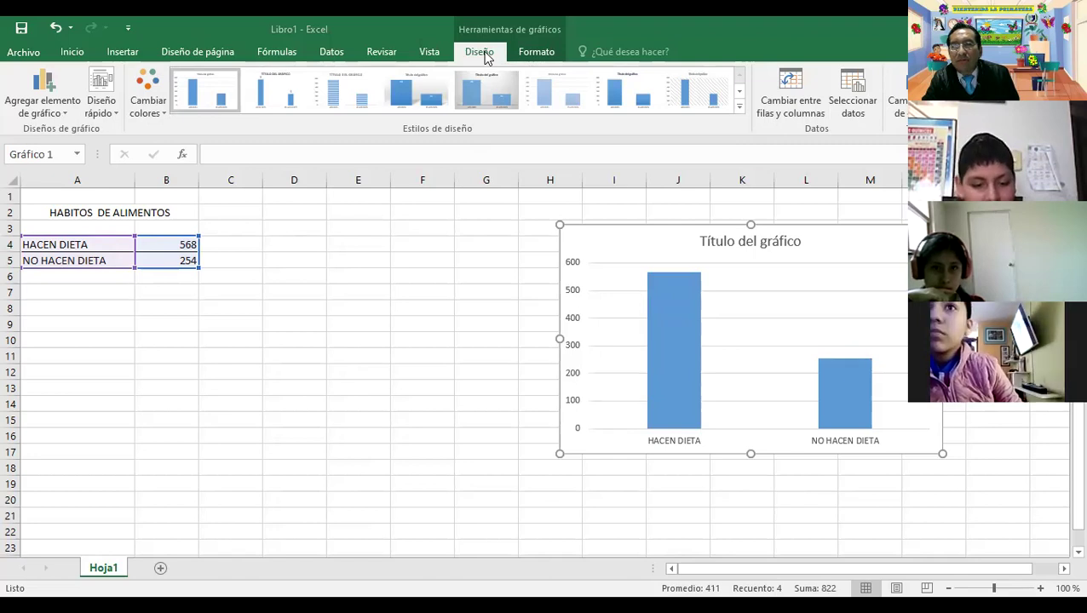
Apply the quick layout with wide columns and a legend below the plot, and recolor the chart with the third multicolor palette, starting in orange.
left_click(102, 95)
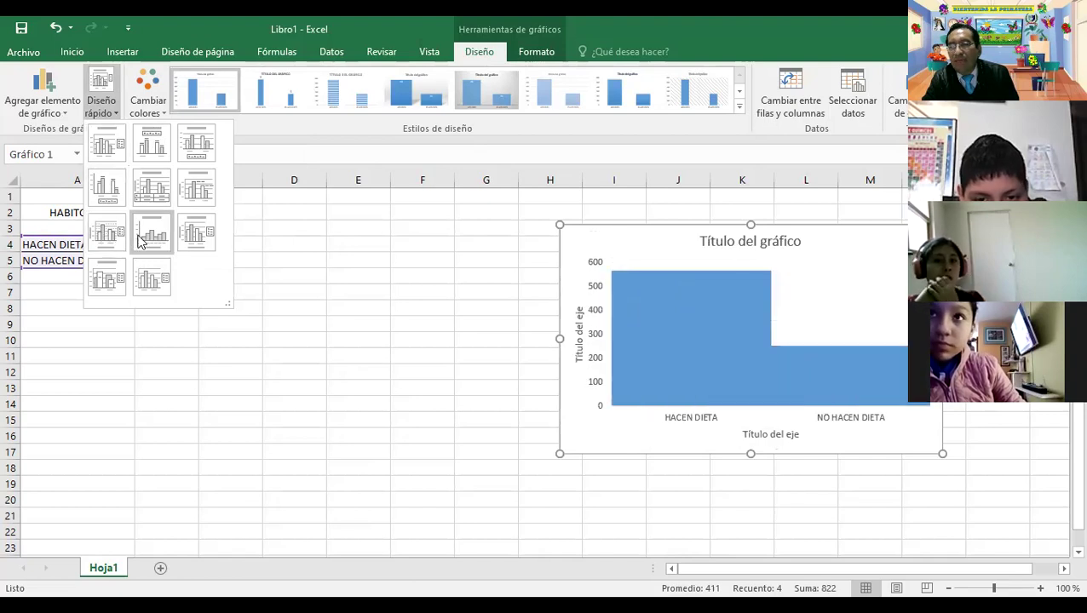
left_click(194, 160)
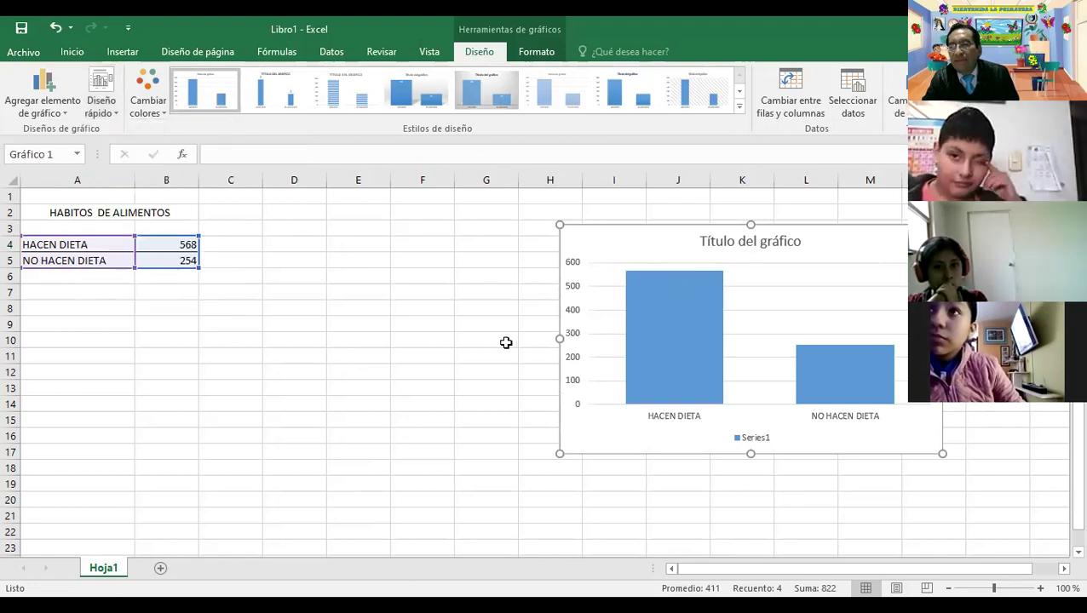
left_click(166, 117)
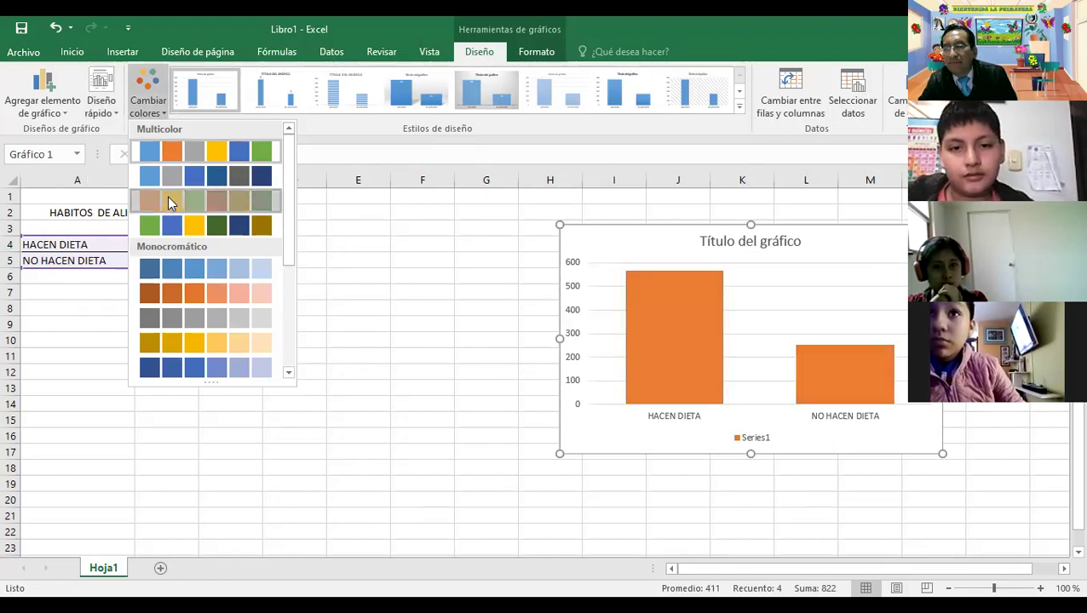
left_click(168, 201)
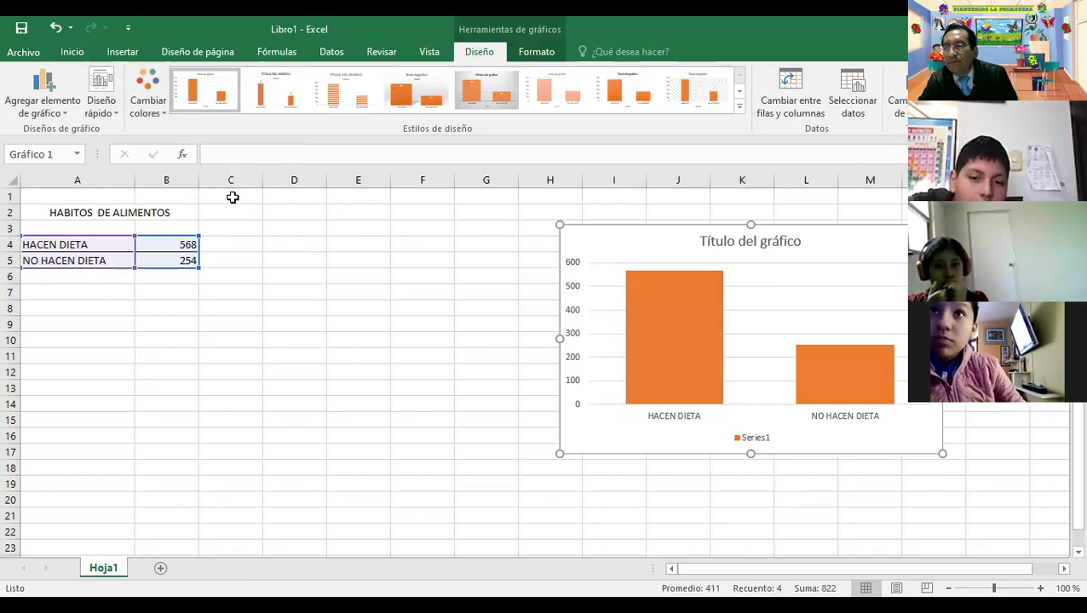
Try the solid orange chart style with hatched columns, and apply the white-background style with orange gradient columns and a bold uppercase title.
left_click(738, 107)
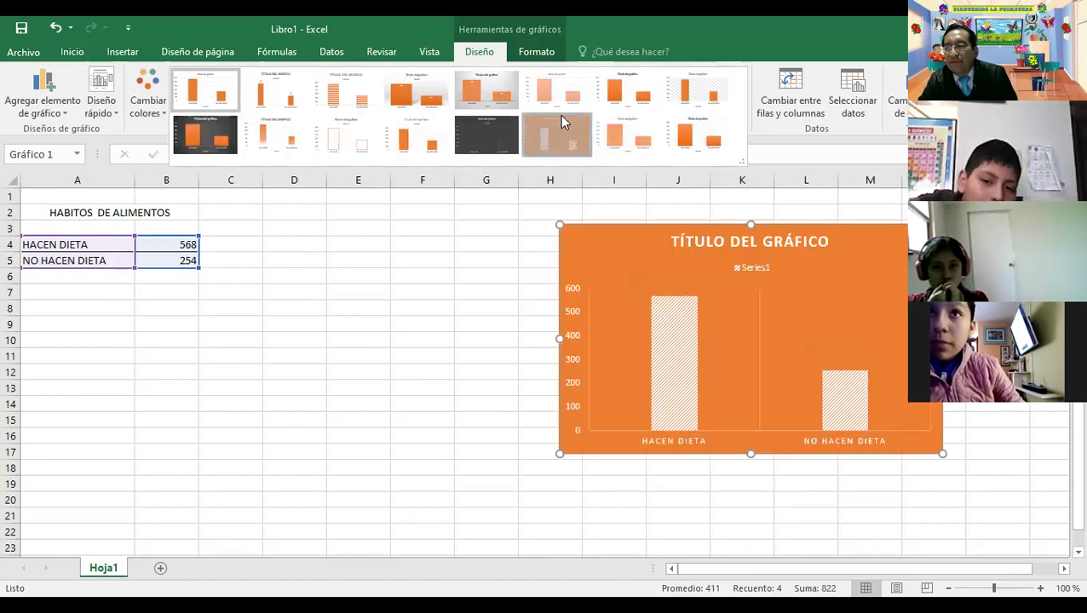
left_click(560, 115)
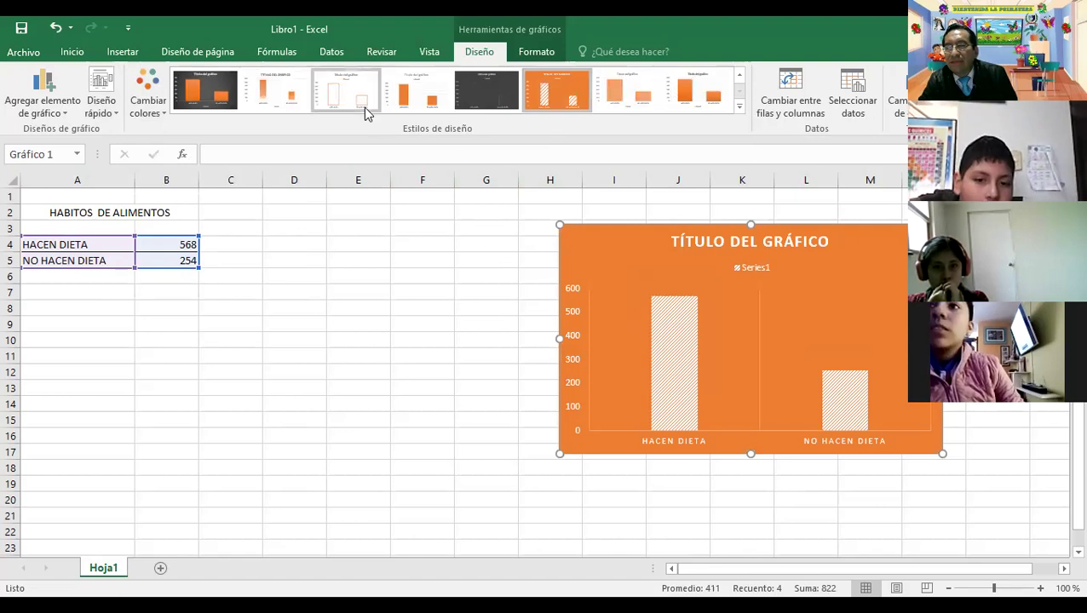
left_click(283, 102)
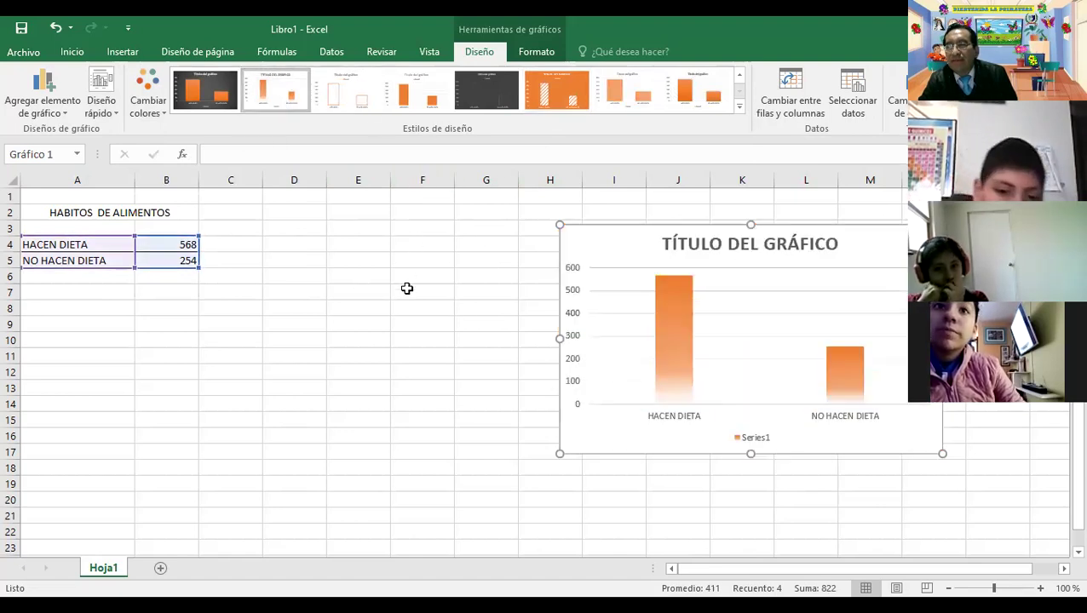
Apply the dark-background chart style with wide solid orange columns to the chart.
left_click(223, 98)
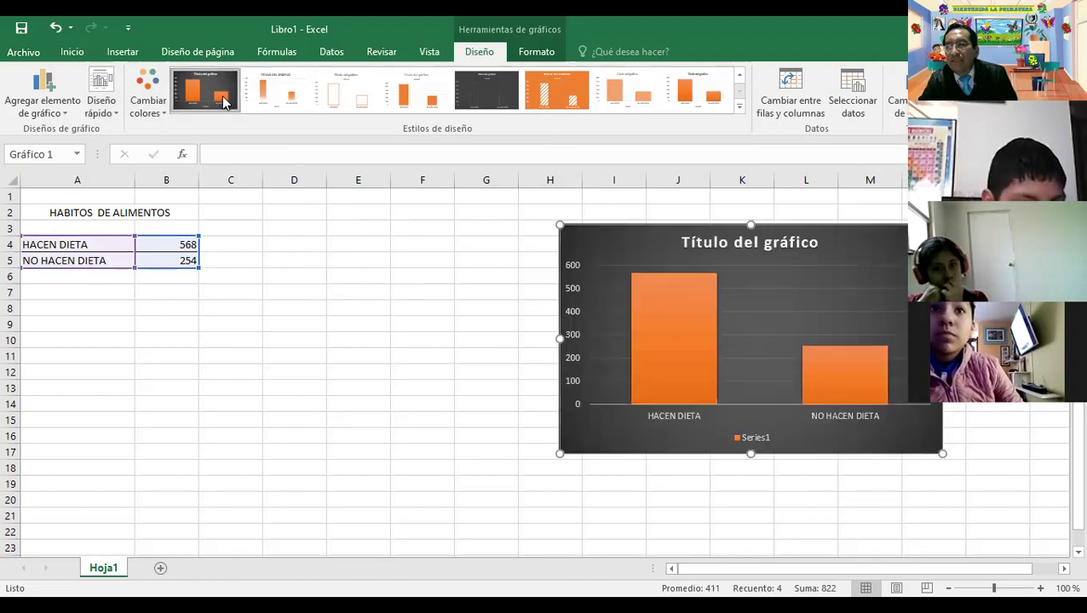
left_click(351, 349)
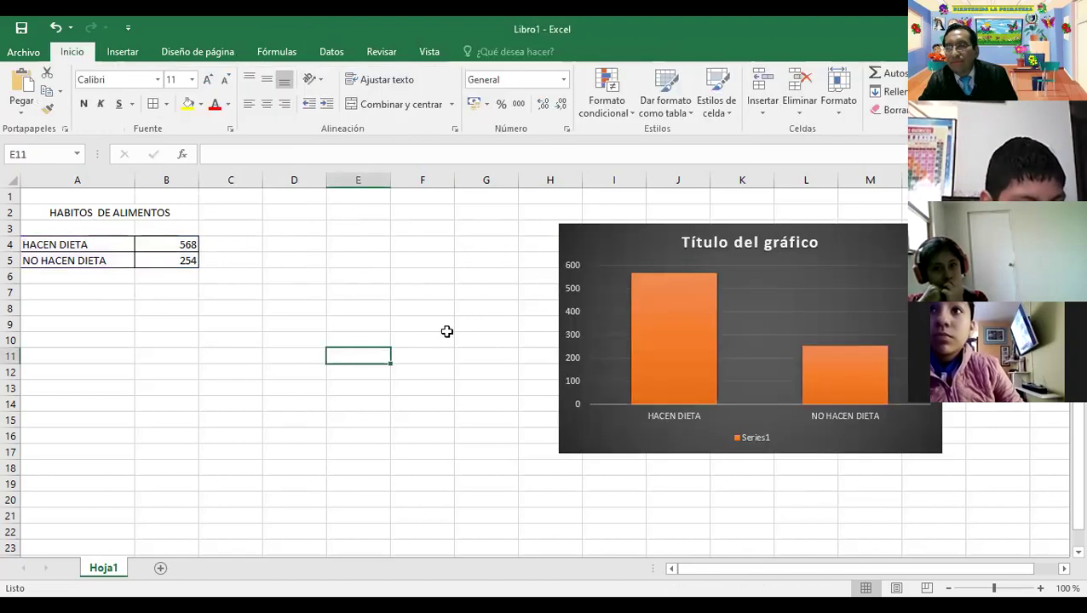
Exclude the HACEN DIETA category from the chart's horizontal axis through its data source settings.
left_click(633, 339)
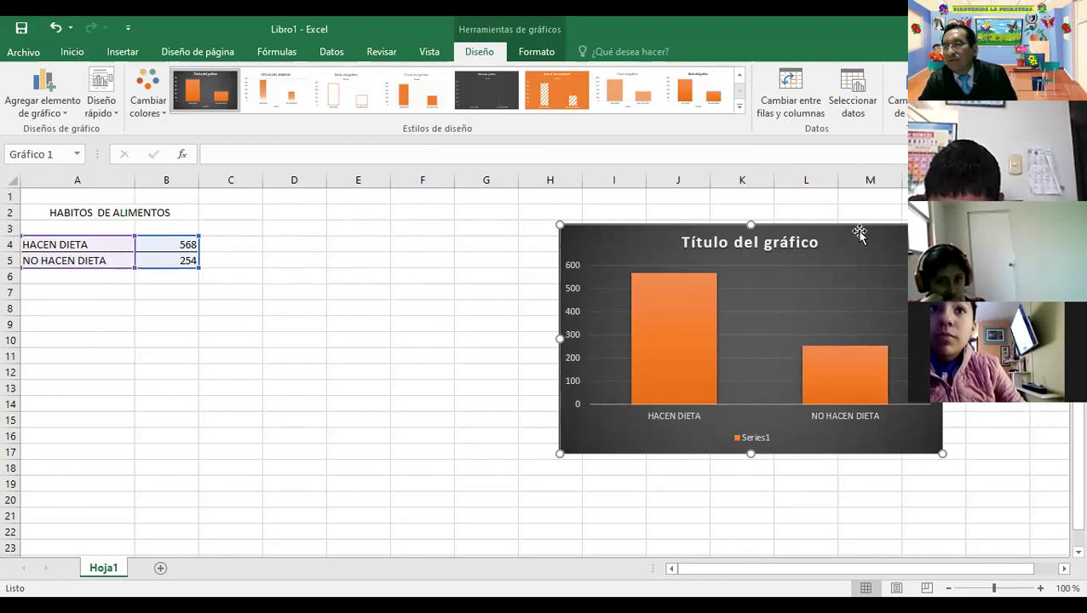
left_click(847, 103)
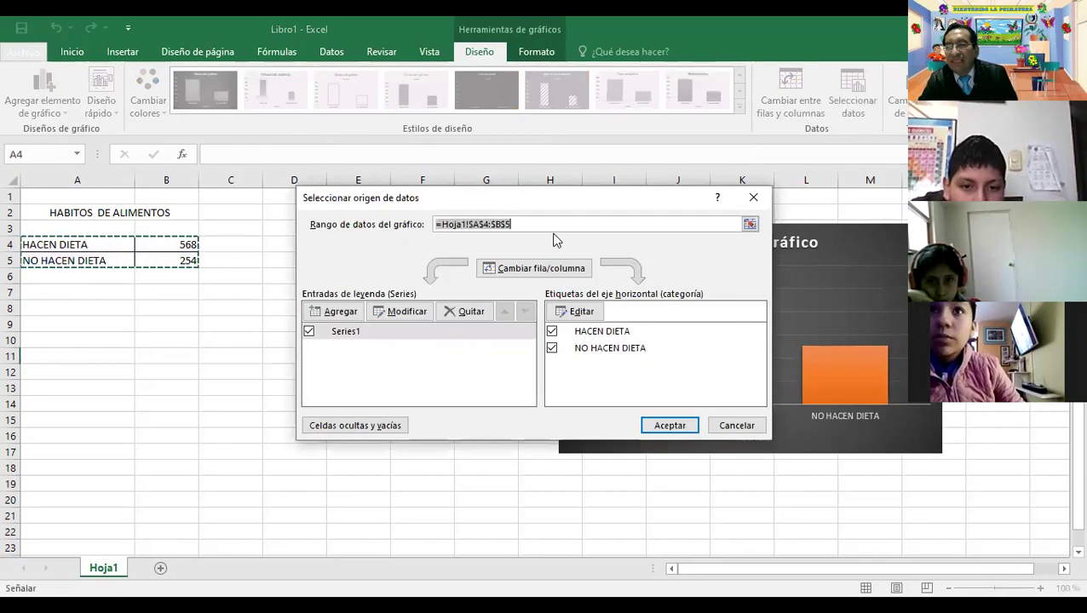
left_click(553, 335)
left_click(653, 425)
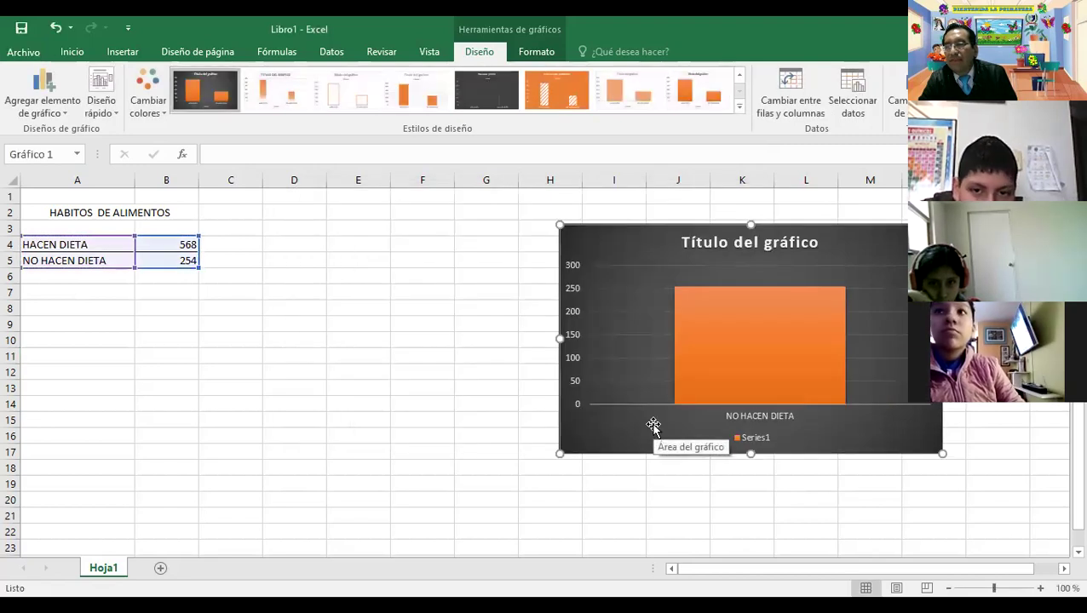
Include the HACEN DIETA category in the chart's data source again.
left_click(853, 106)
left_click(552, 332)
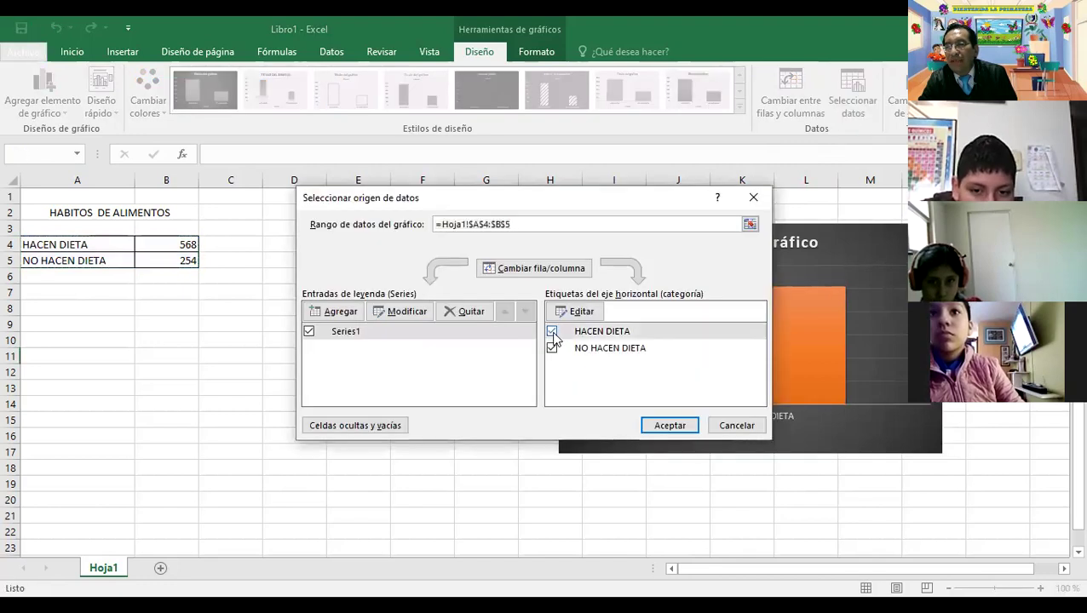
left_click(668, 426)
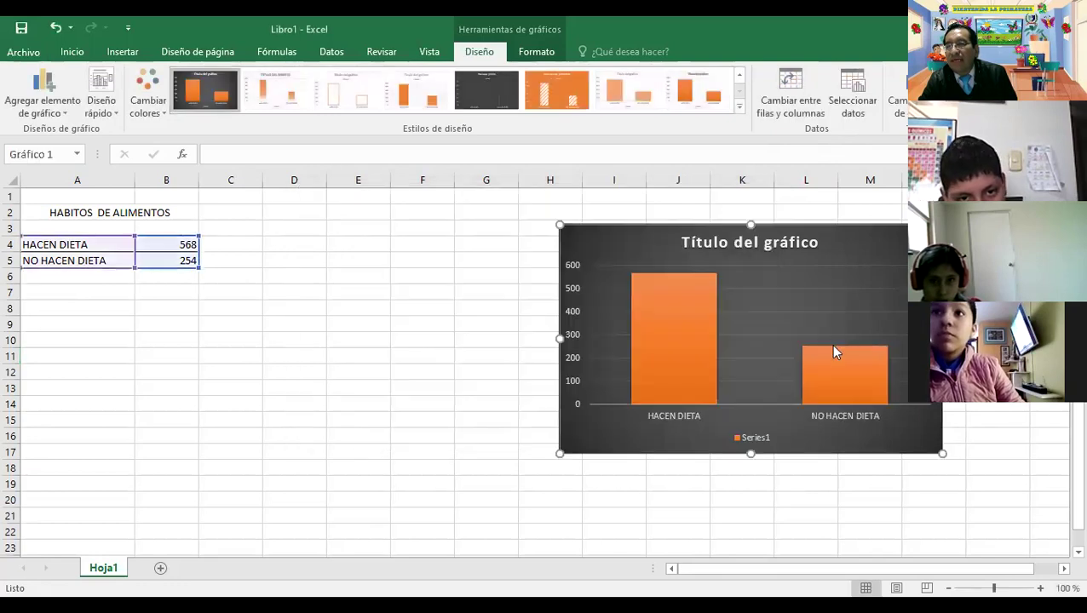
left_click(461, 274)
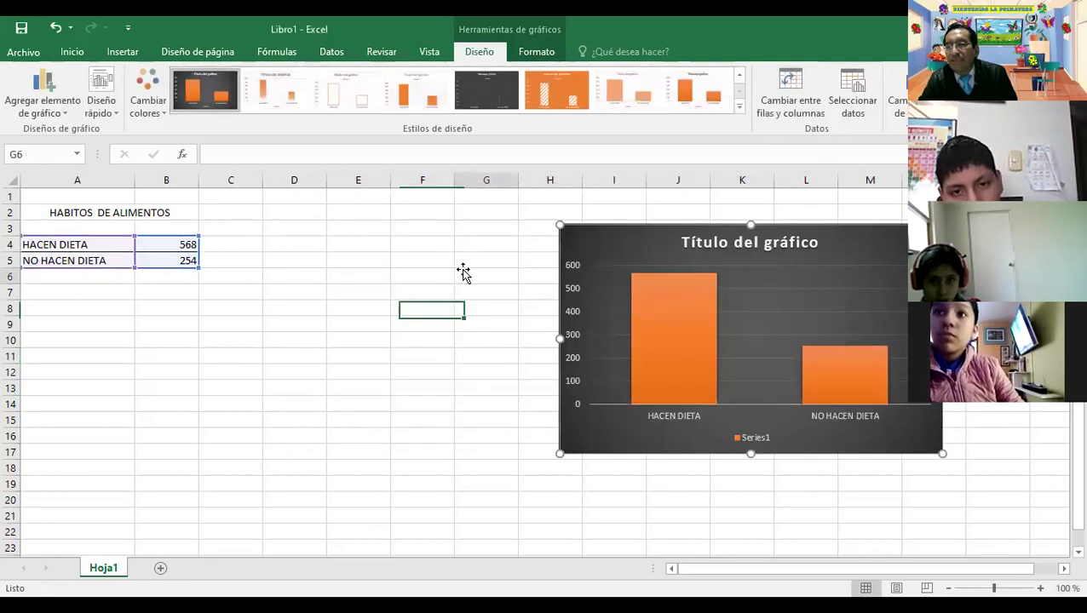
Inspect the name and value range of the chart's data series in its data source settings.
left_click(744, 283)
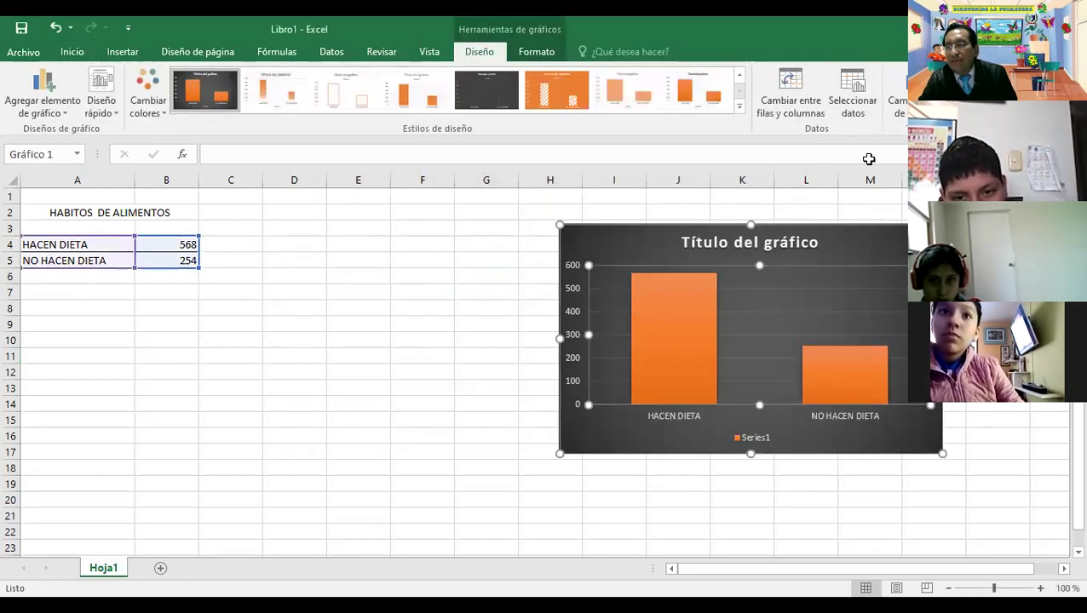
left_click(853, 106)
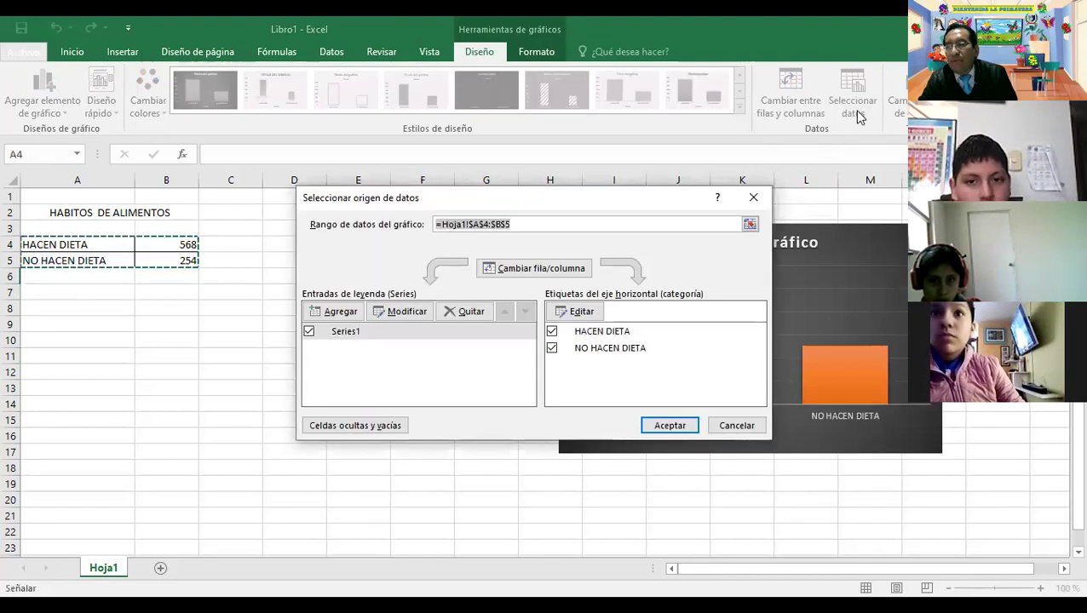
left_click(397, 312)
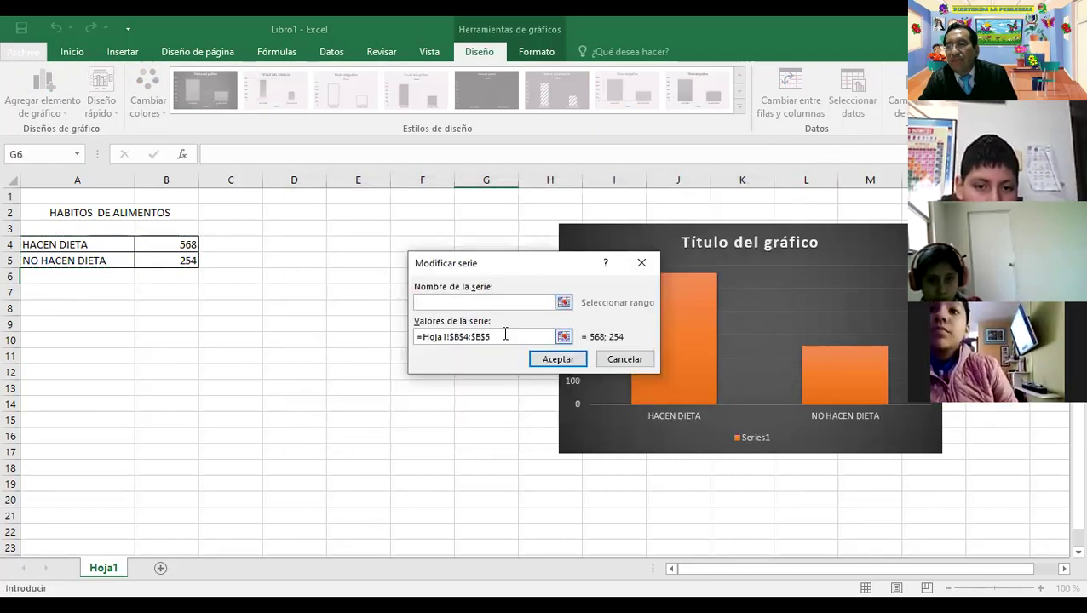
left_click(558, 361)
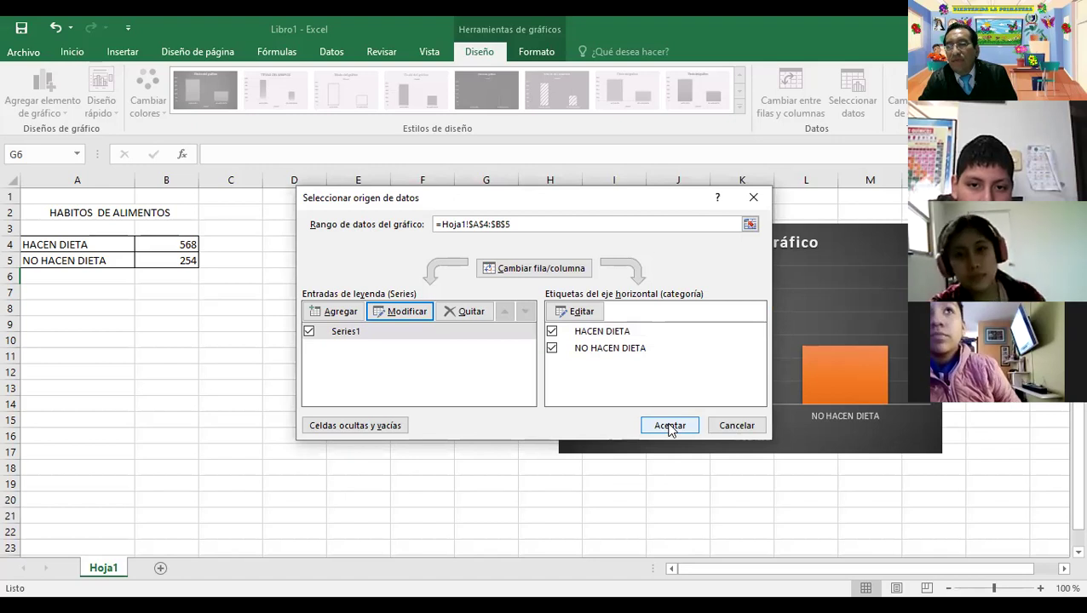
left_click(670, 426)
left_click(486, 305)
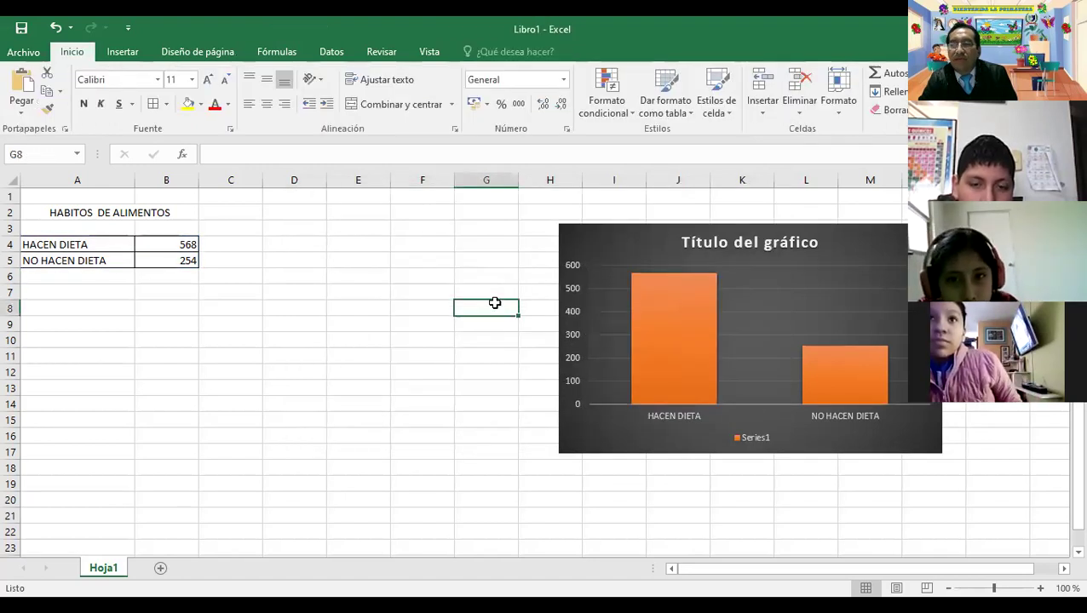
left_click(587, 263)
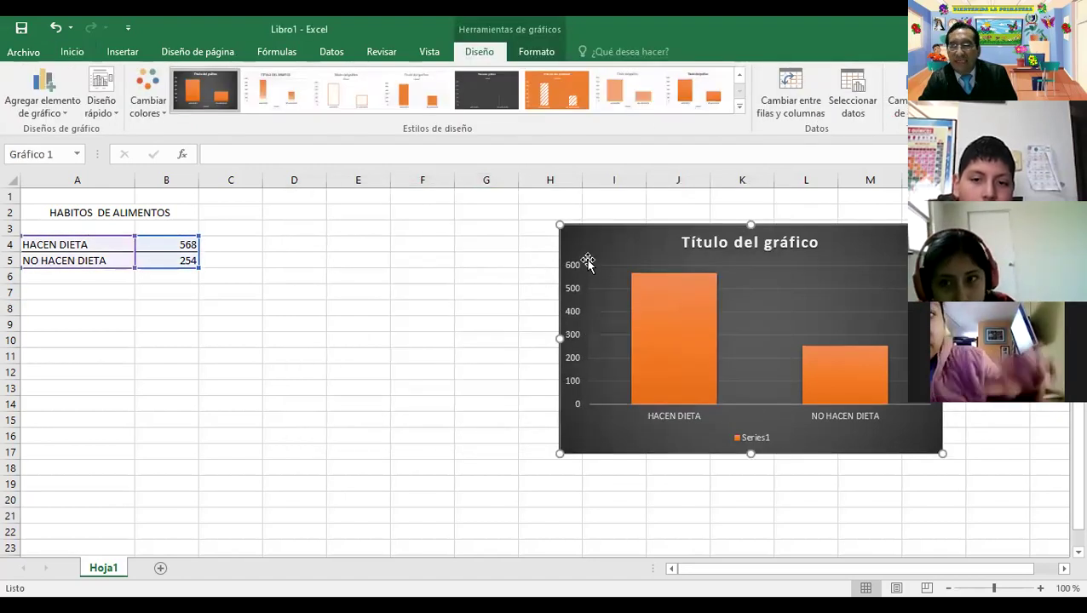
left_click(360, 290)
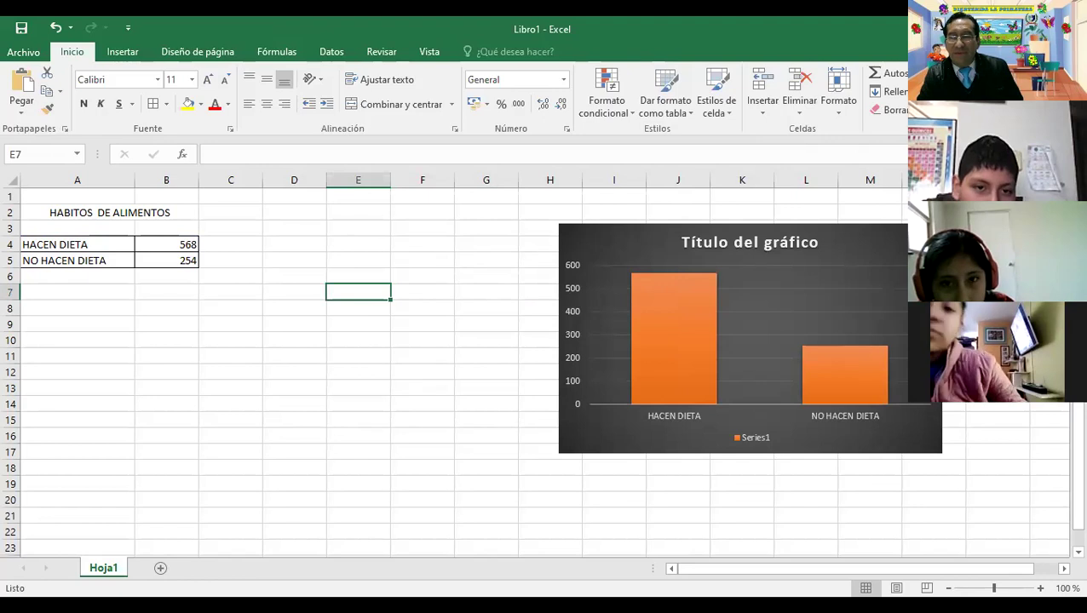
Add a new worksheet and enter the title CONSUMO DE ALIMENTOS in cell B3.
left_click(160, 569)
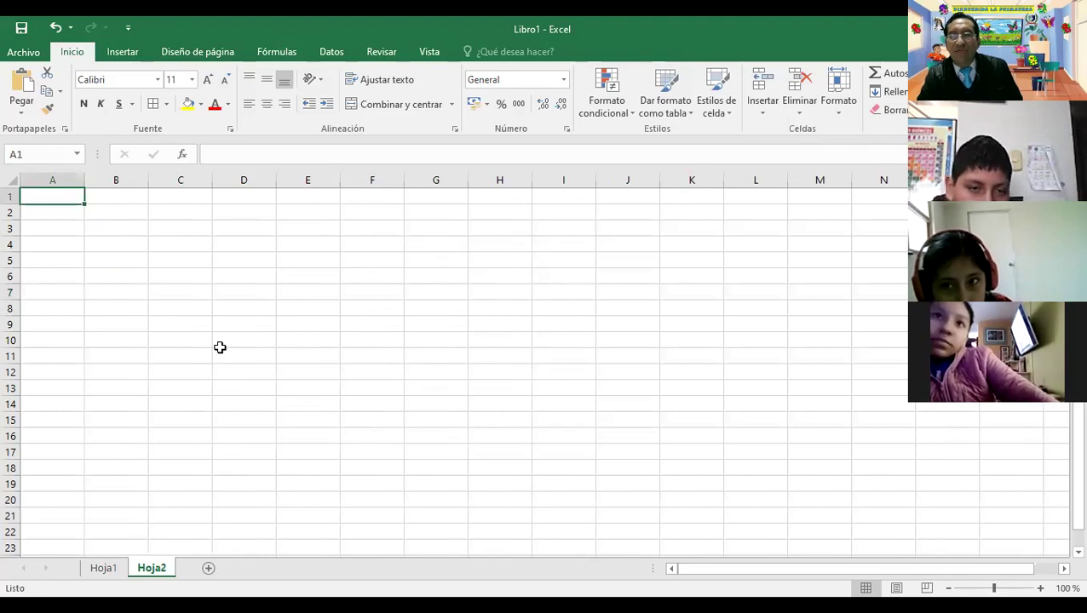
left_click(116, 226)
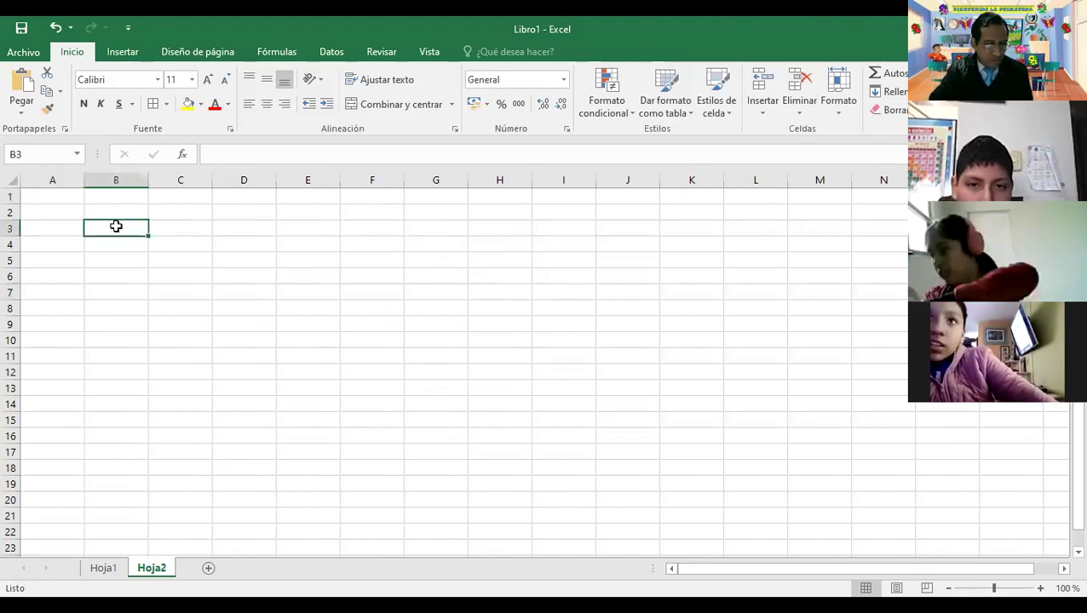
type("CO")
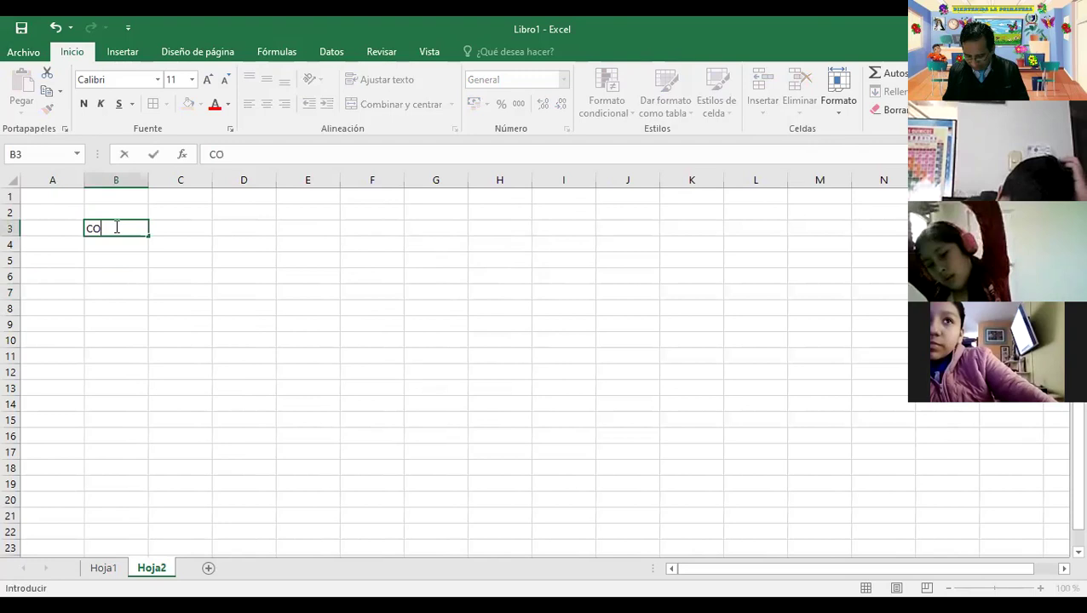
type("NSUMO DE A")
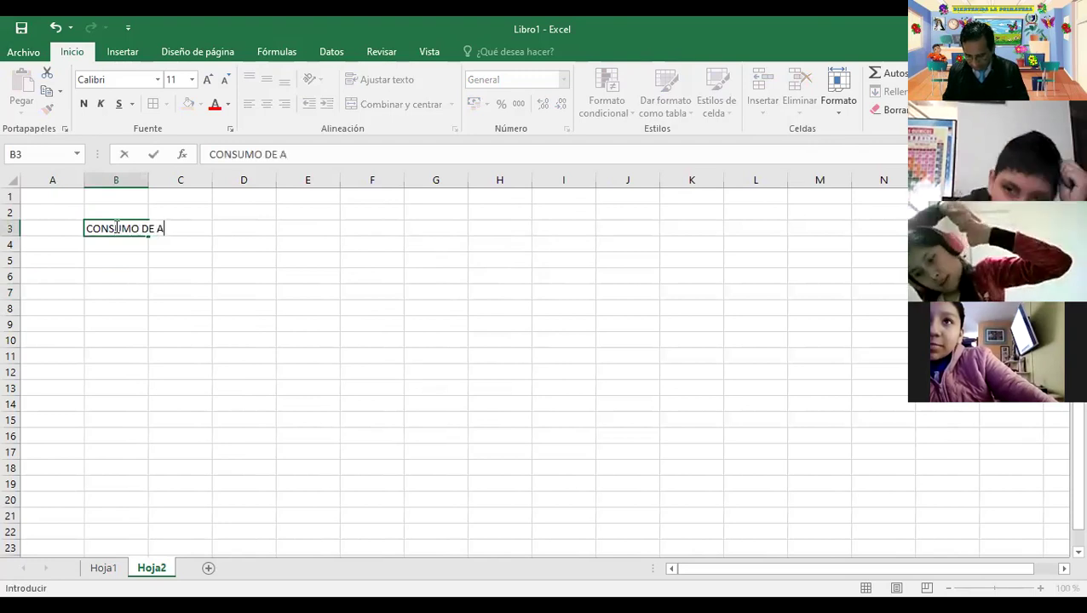
type("LIMENTOS")
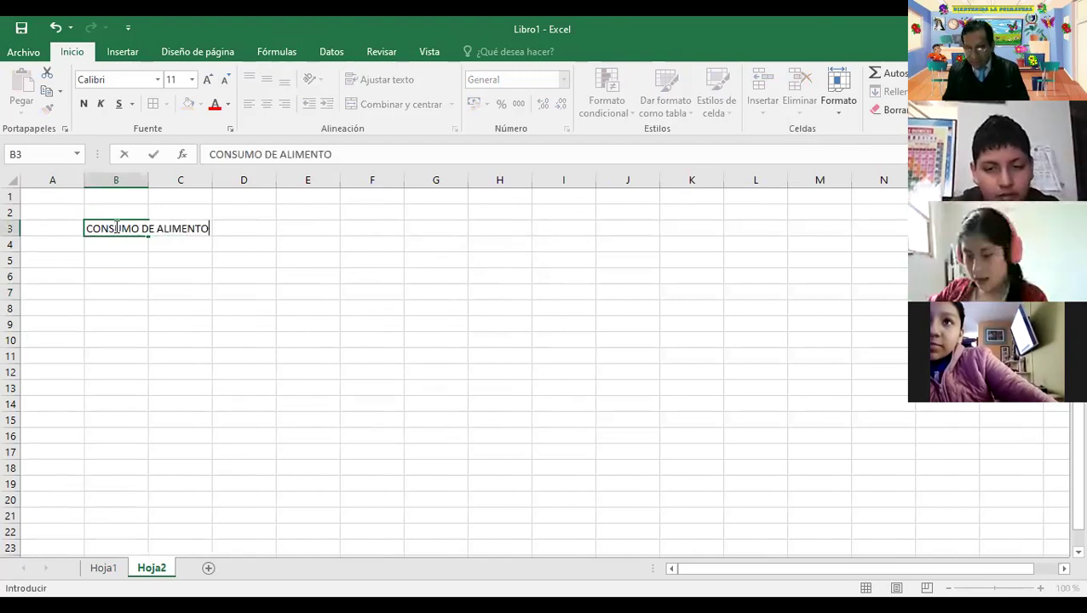
key("Return")
key("Return")
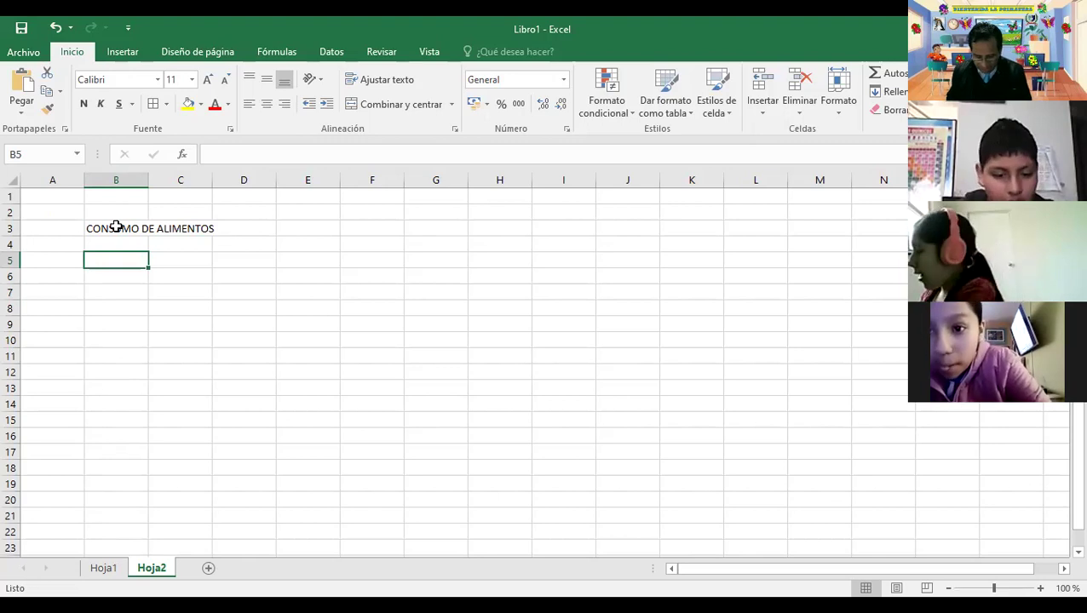
Enter 1 COMIDA AL DIA in cell B5 and widen column B so the label fits.
type("1COMI")
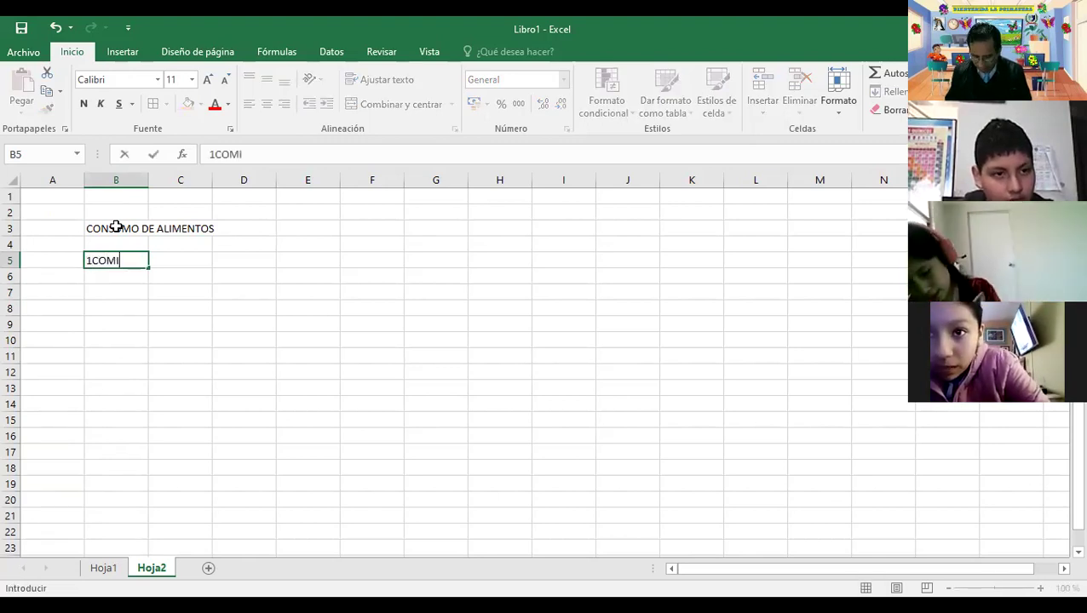
type("DA AL DIA")
key("Return")
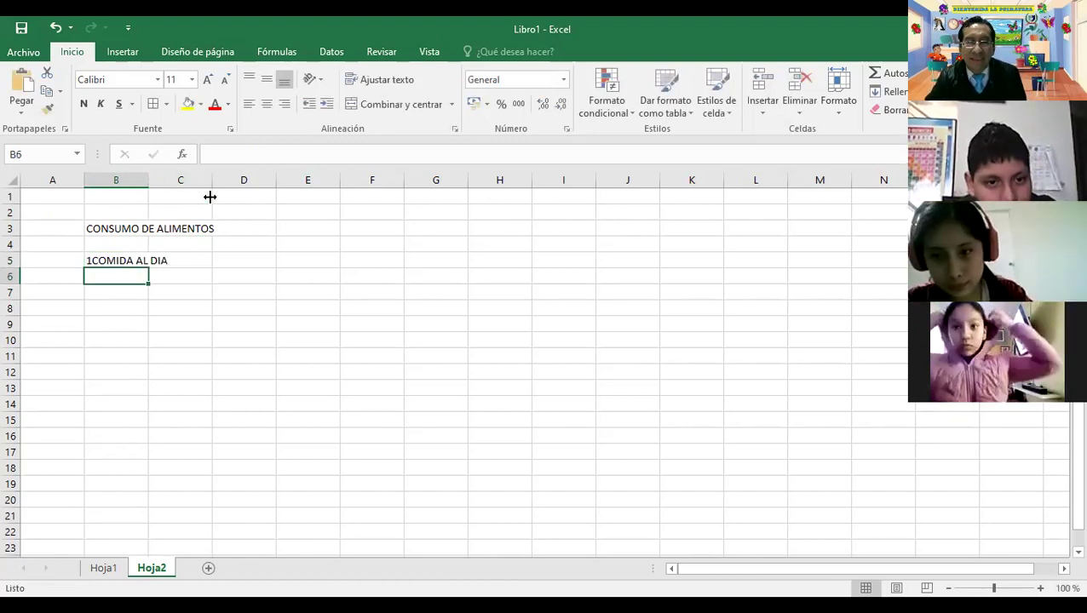
left_click_drag(210, 197, 207, 196)
left_click(126, 257)
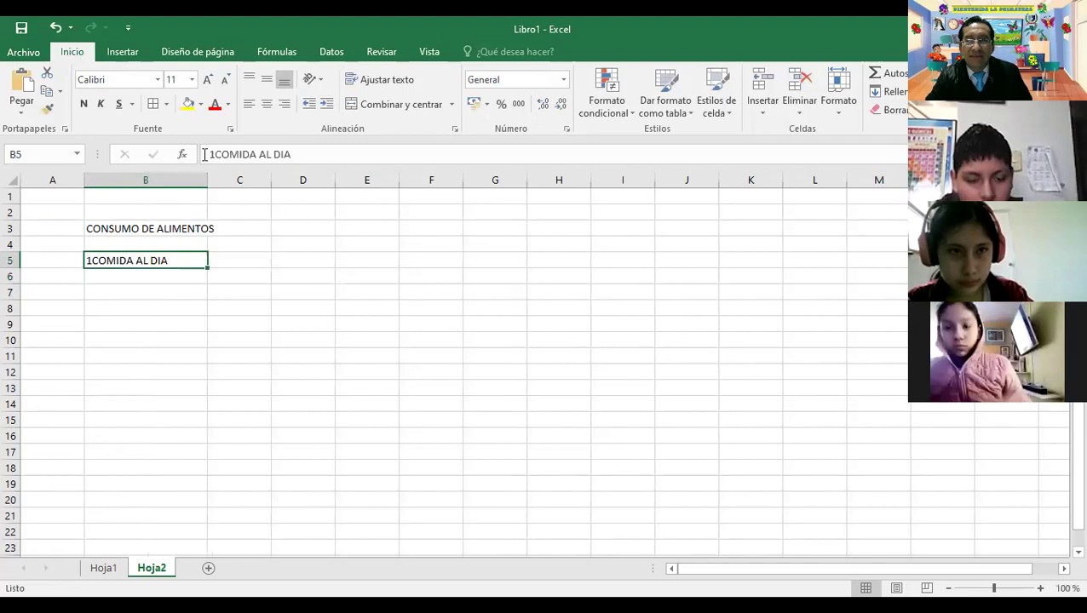
left_click(214, 154)
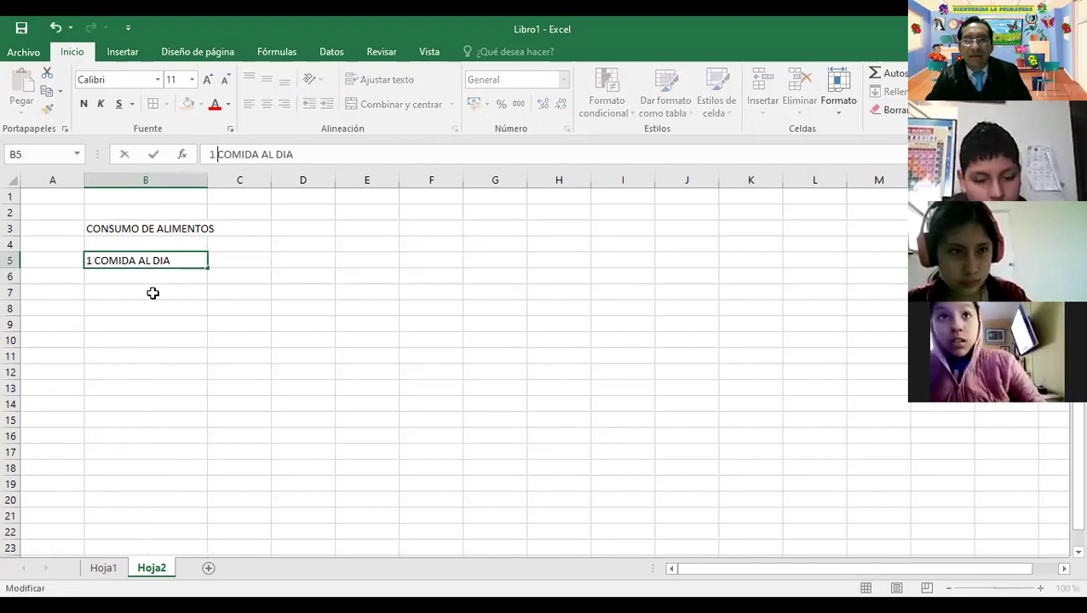
left_click_drag(145, 287, 144, 283)
Fill cells B6 to B8 with the labels 2 COMIDAS AL DIA, 3 COMIDAS AL DIA and SOLO BOCADOS.
left_click(145, 281)
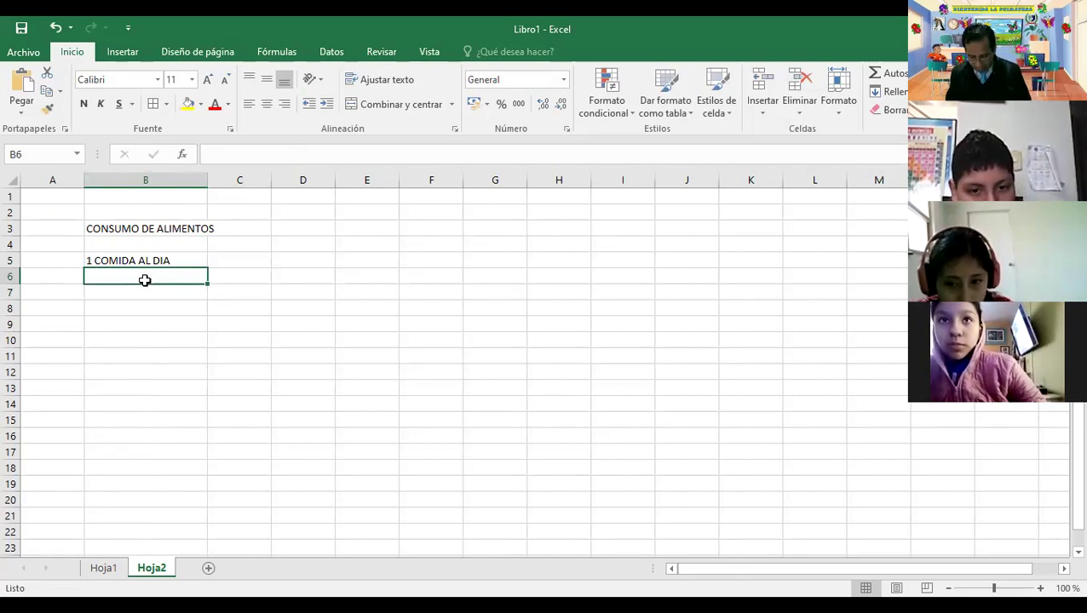
type("2 COMIDAS AL DIA")
key("Return")
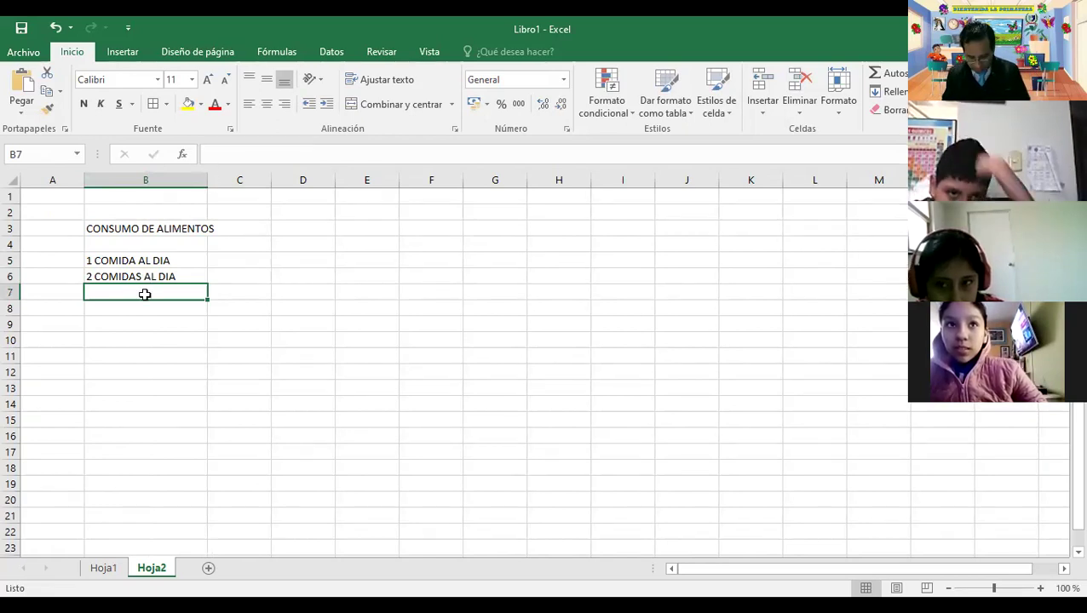
type("3 COMIDAS AL DIA")
key("Return")
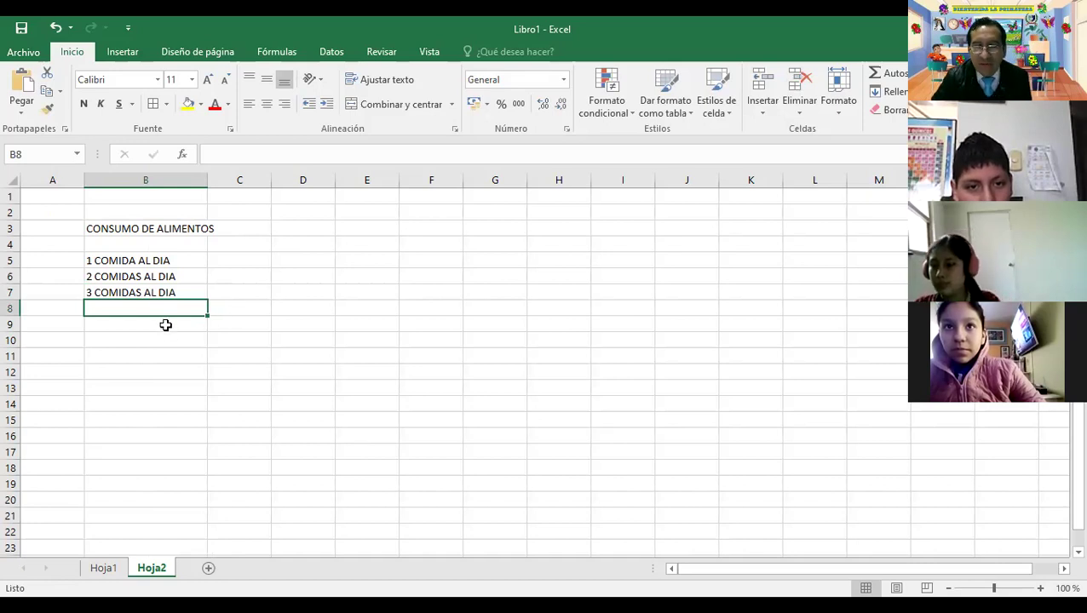
type("SOL")
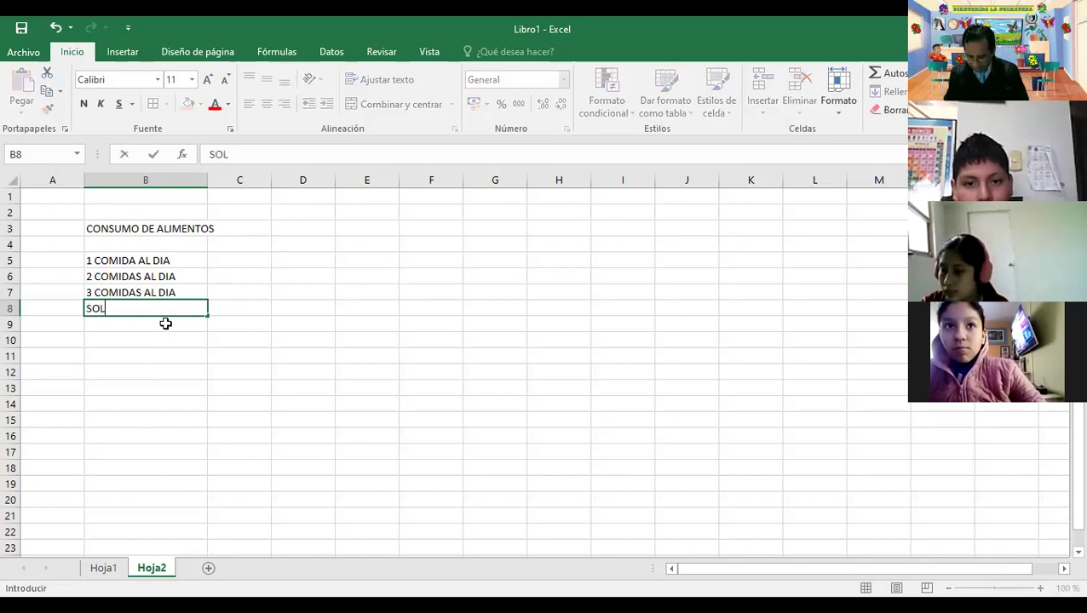
type("O BOCADOS")
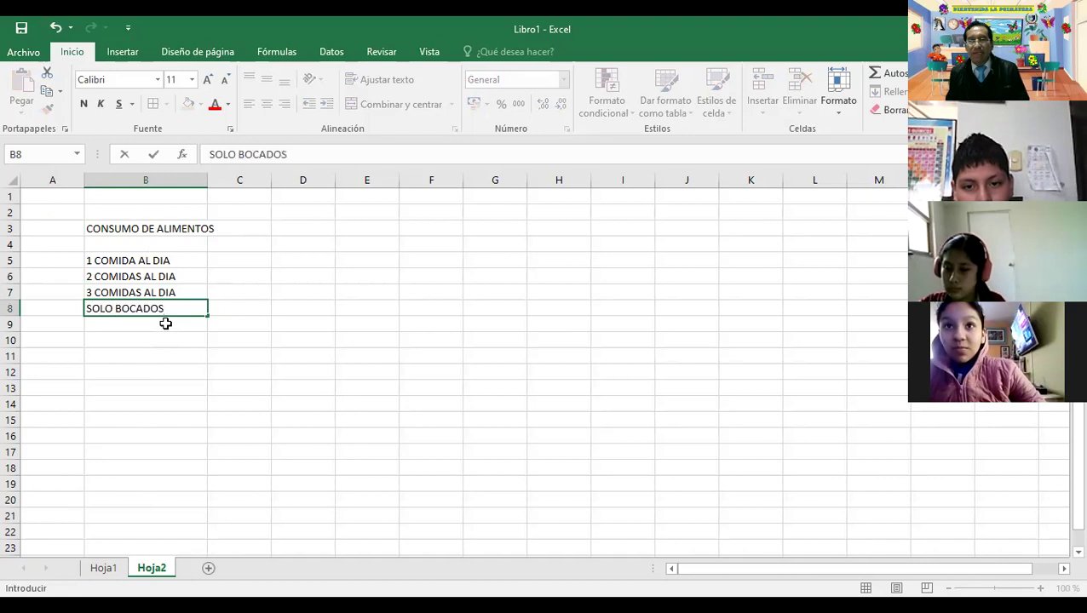
key("Return")
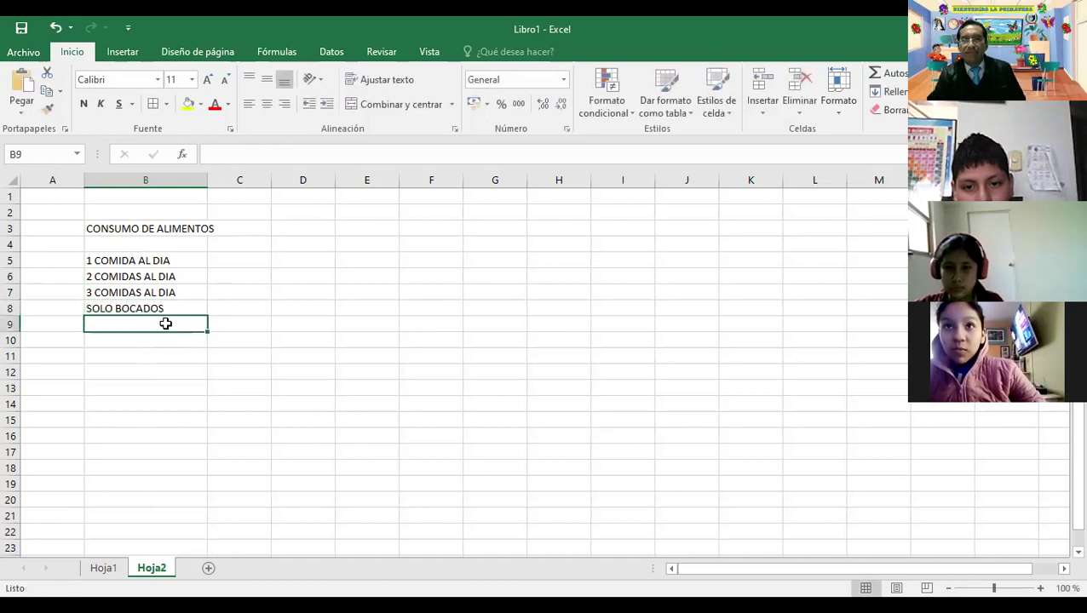
Apply all borders to the table range B5:C8.
left_click_drag(172, 259, 247, 305)
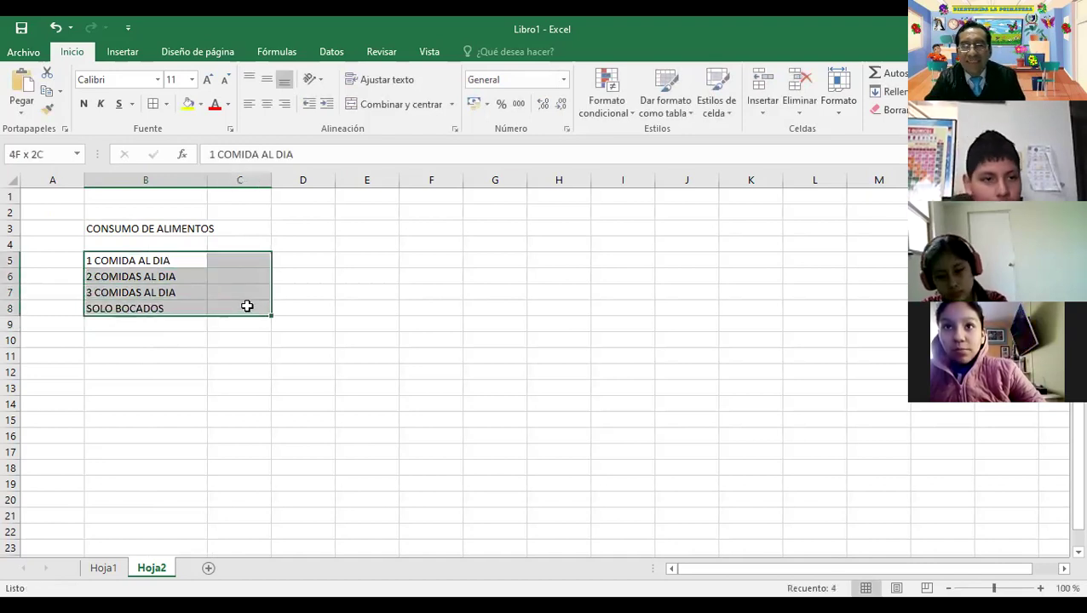
left_click(155, 106)
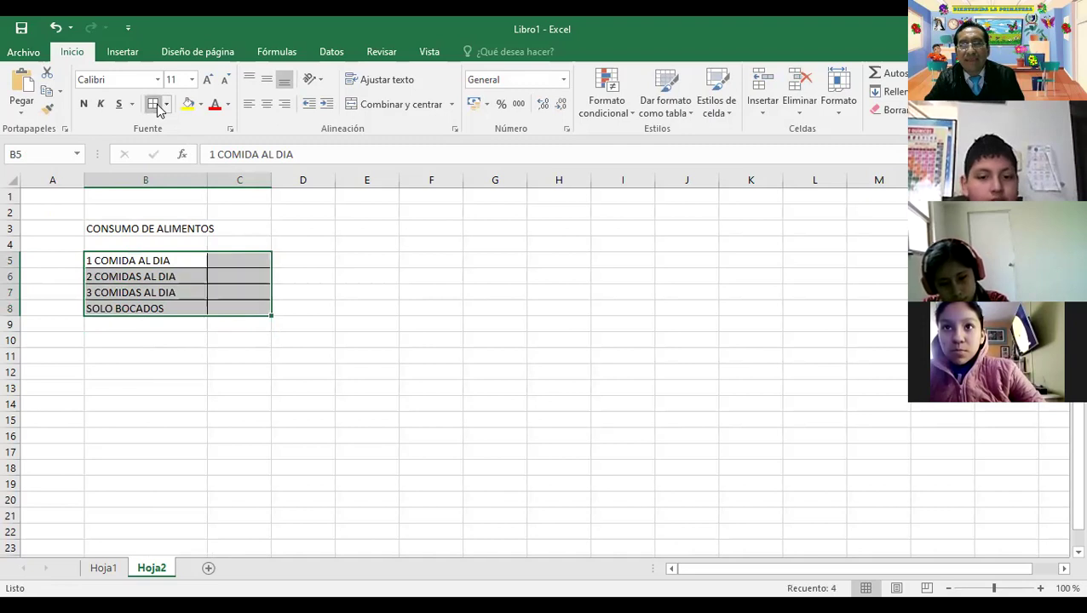
left_click(182, 294)
Merge and center the title CONSUMO DE ALIMENTOS across cells B3:C3.
left_click(156, 230)
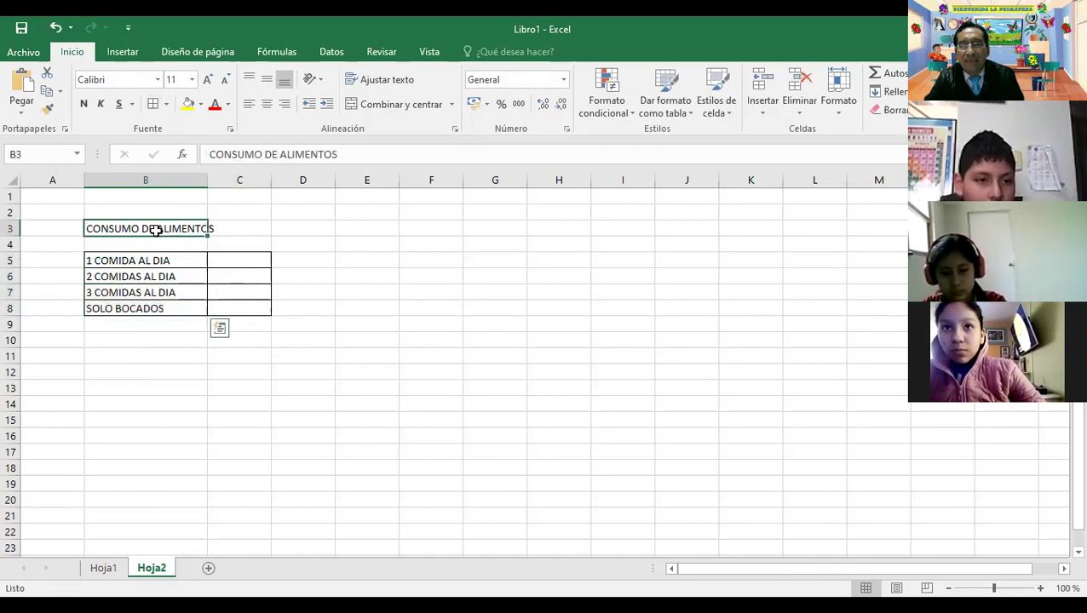
left_click_drag(156, 230, 225, 230)
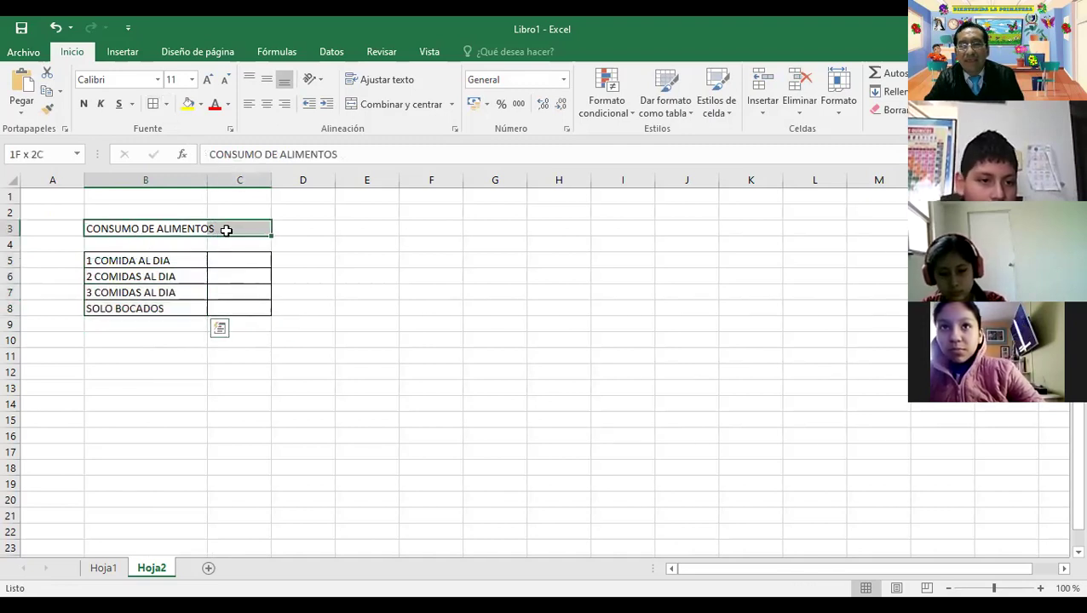
left_click(354, 109)
Enter the values 150, 238, 350 and 75 in cells C5 to C8.
left_click(238, 263)
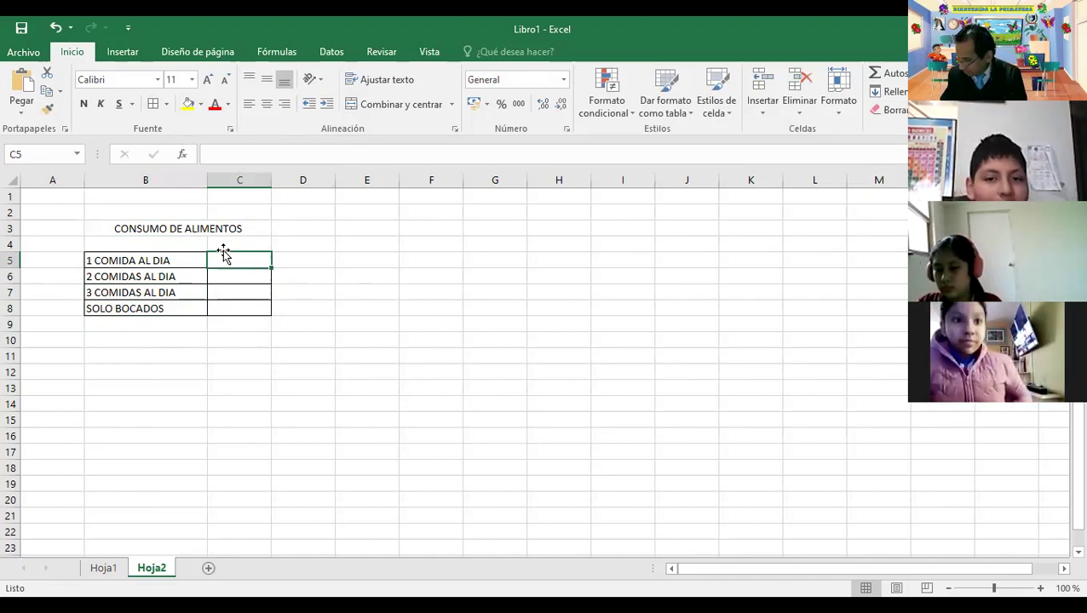
type("150")
key("Return")
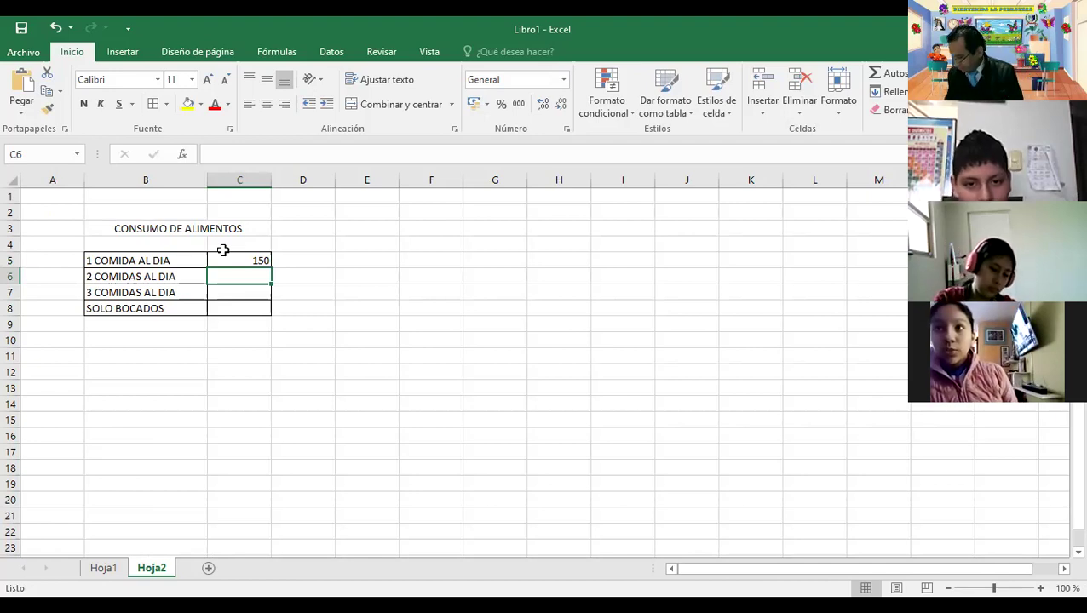
type("238")
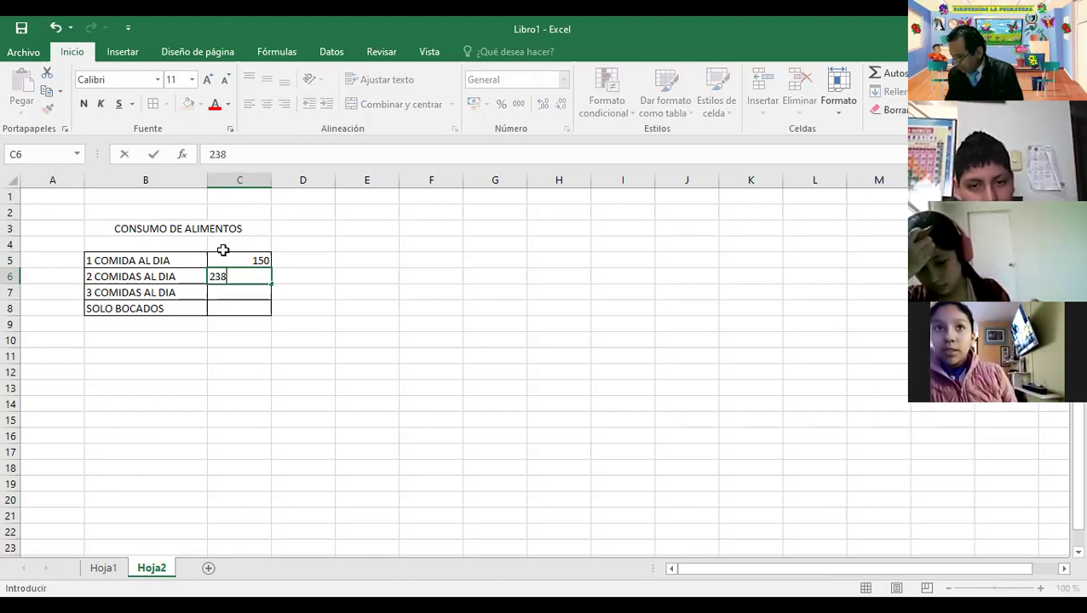
key("Return")
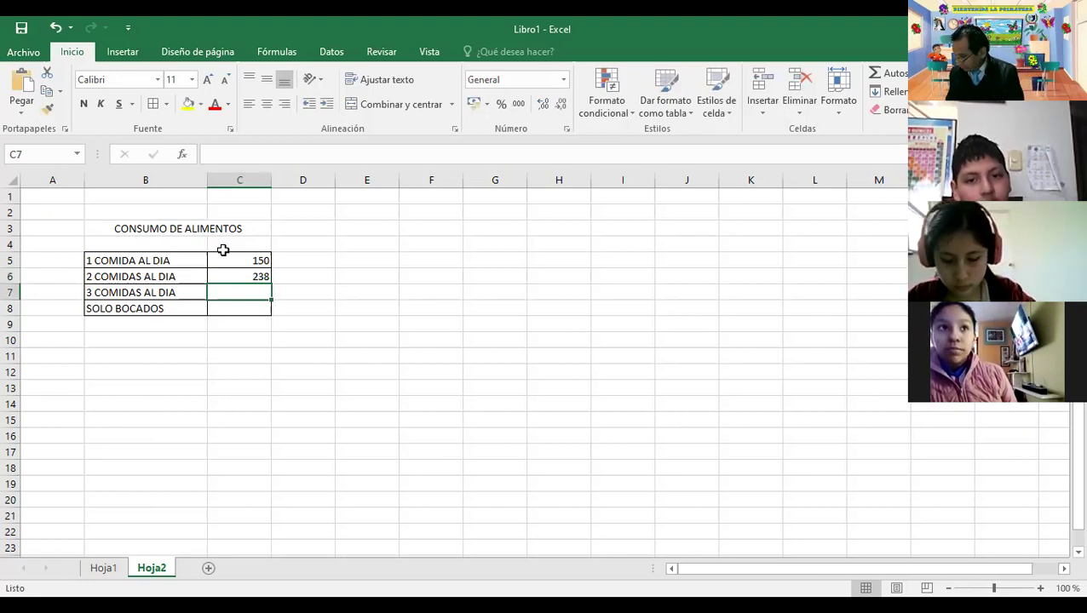
type("350")
key("Return")
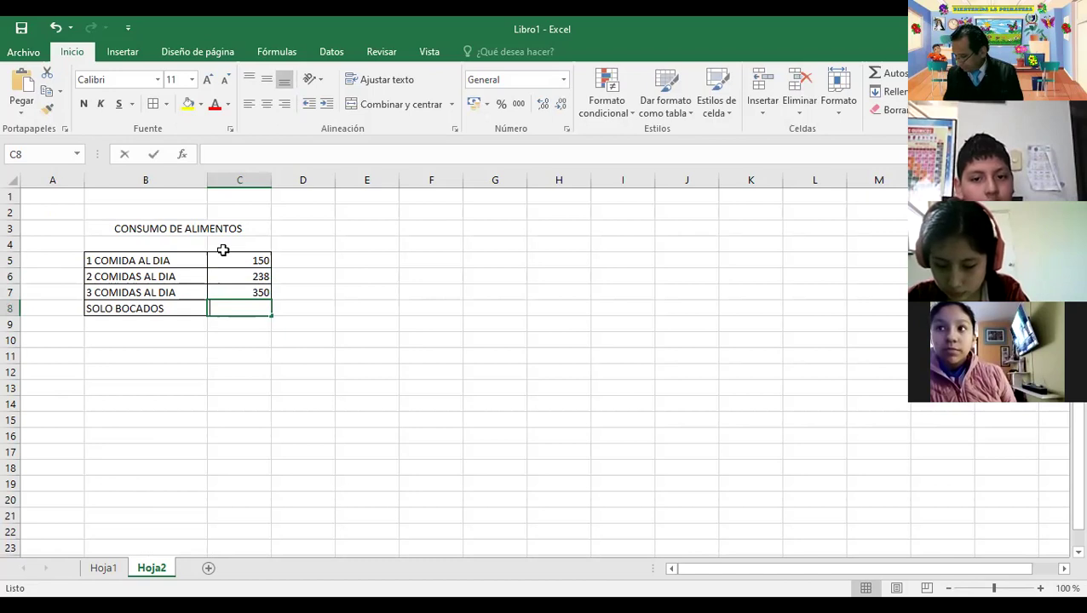
type("75")
key("Return")
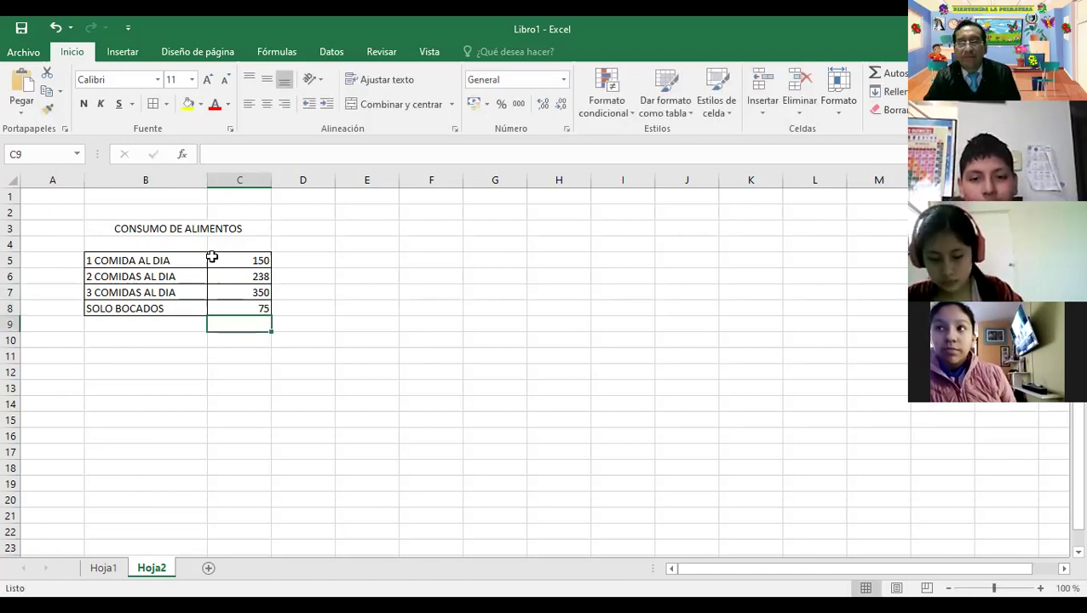
left_click(224, 337)
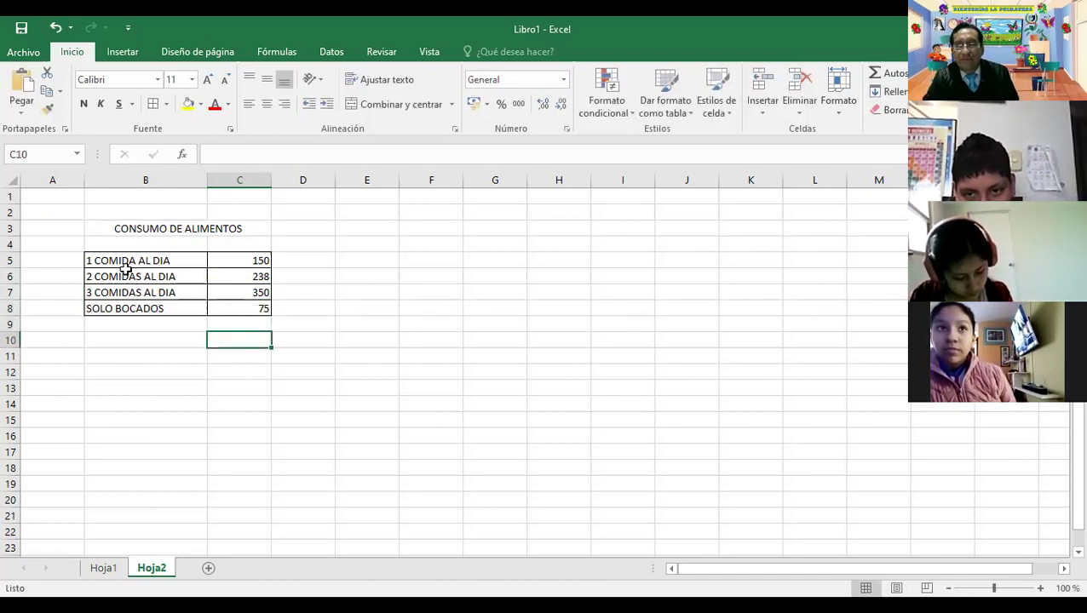
Center the contents of the table range B5:C8 and make them bold.
left_click_drag(123, 261, 228, 306)
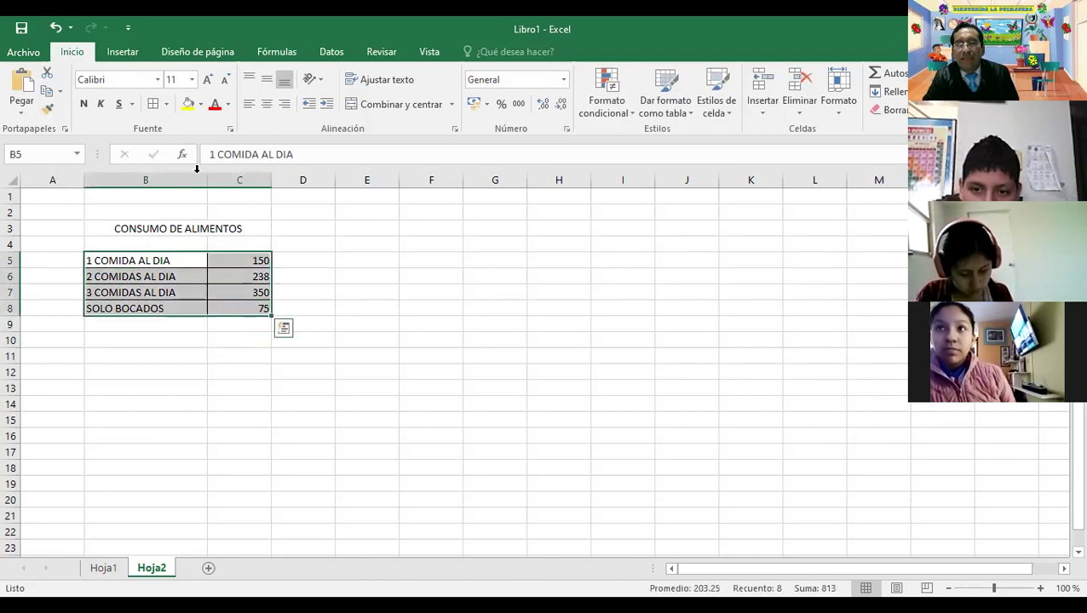
left_click(266, 104)
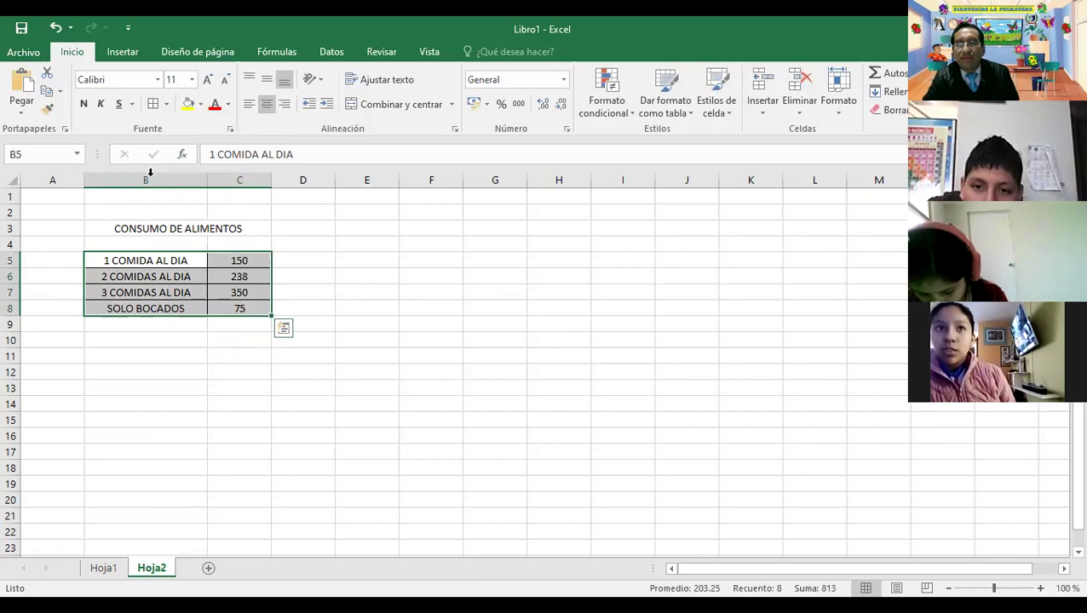
left_click(83, 104)
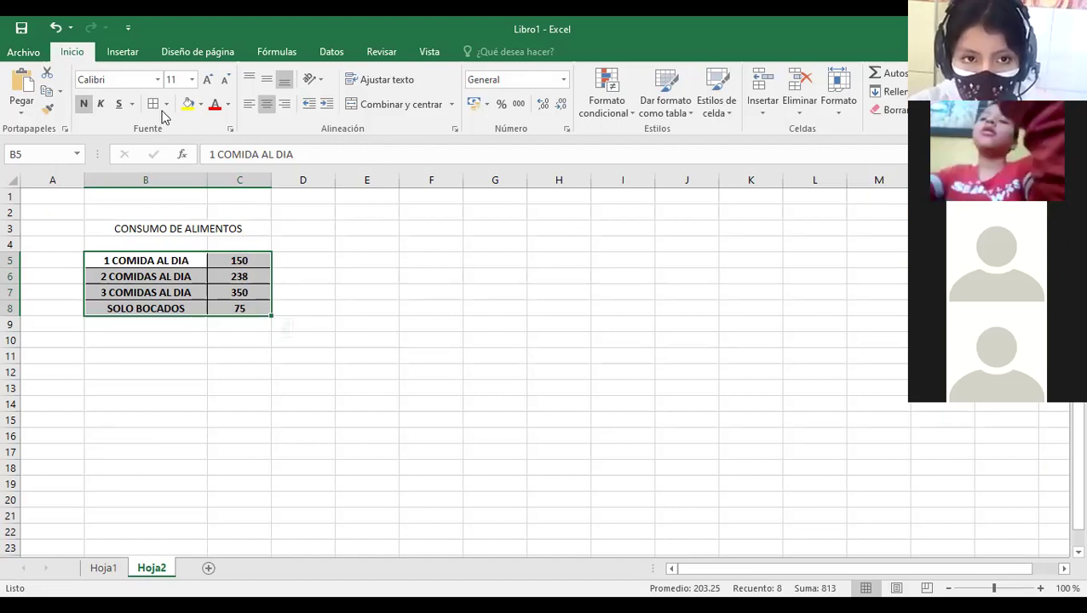
Insert a clustered column chart (Columna agrupada) from the table data in B5:C8, with a single series.
left_click(123, 52)
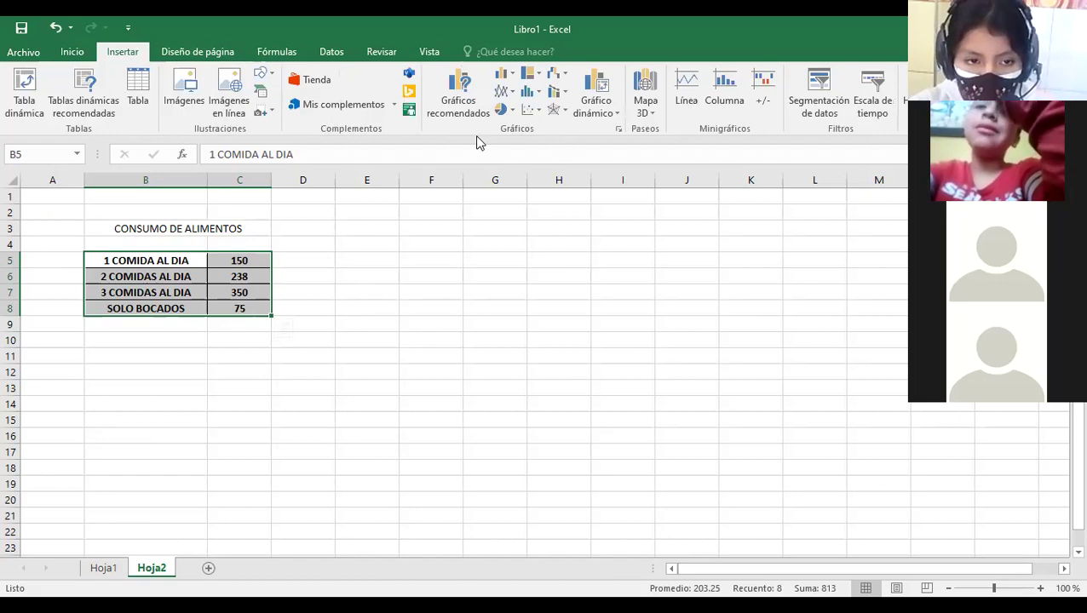
left_click(462, 101)
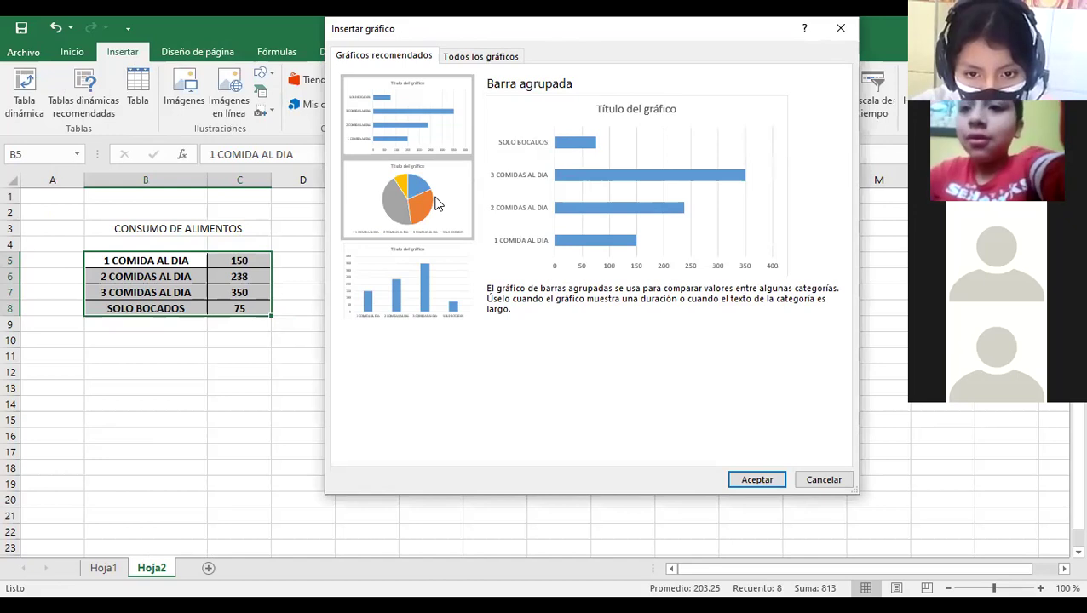
left_click(473, 58)
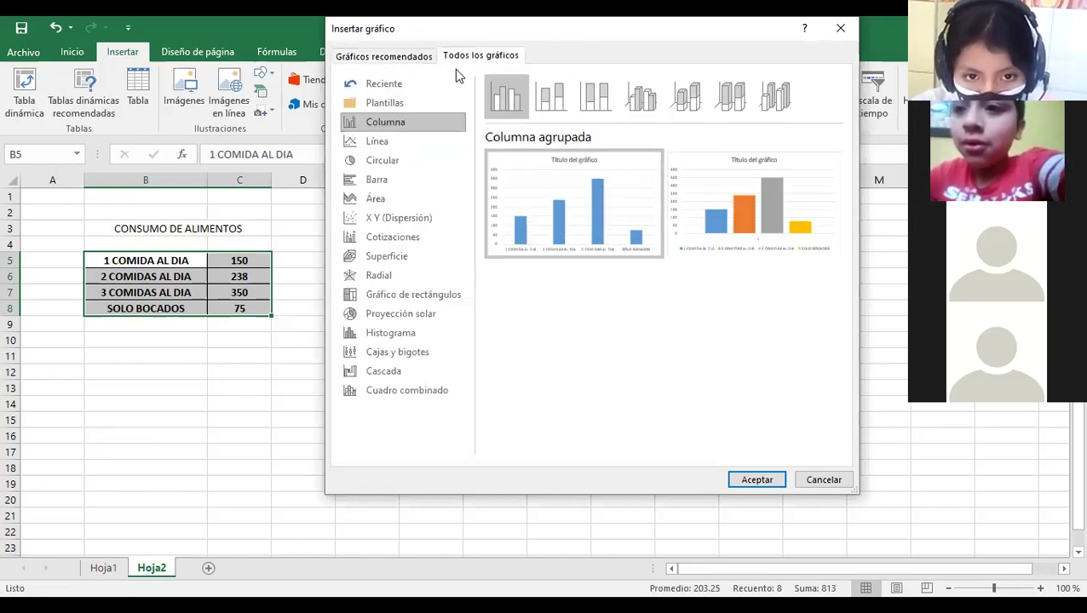
left_click(390, 143)
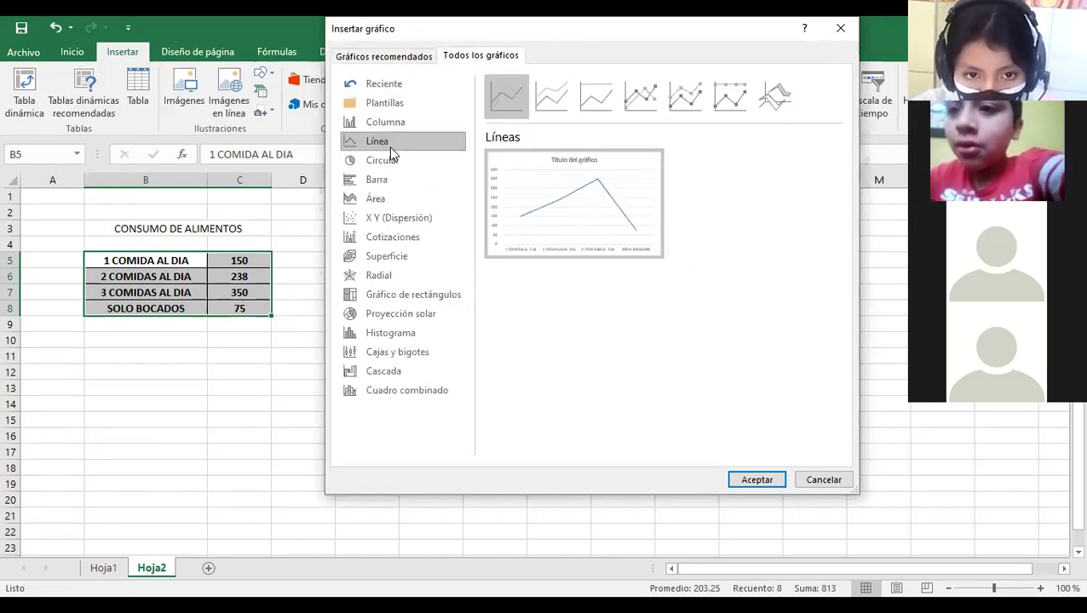
left_click(389, 124)
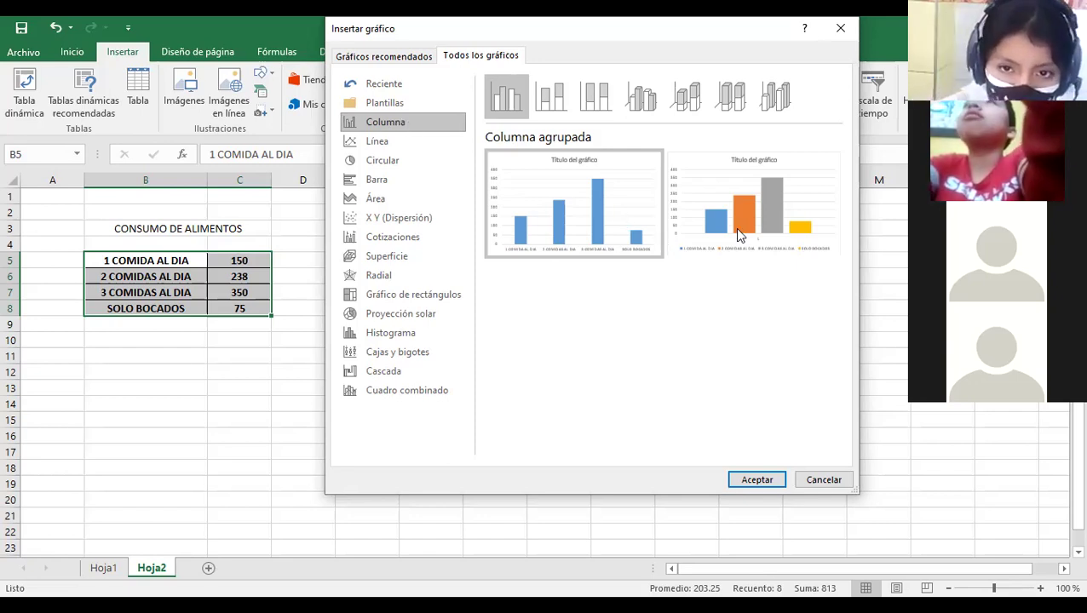
mouse_move(578, 226)
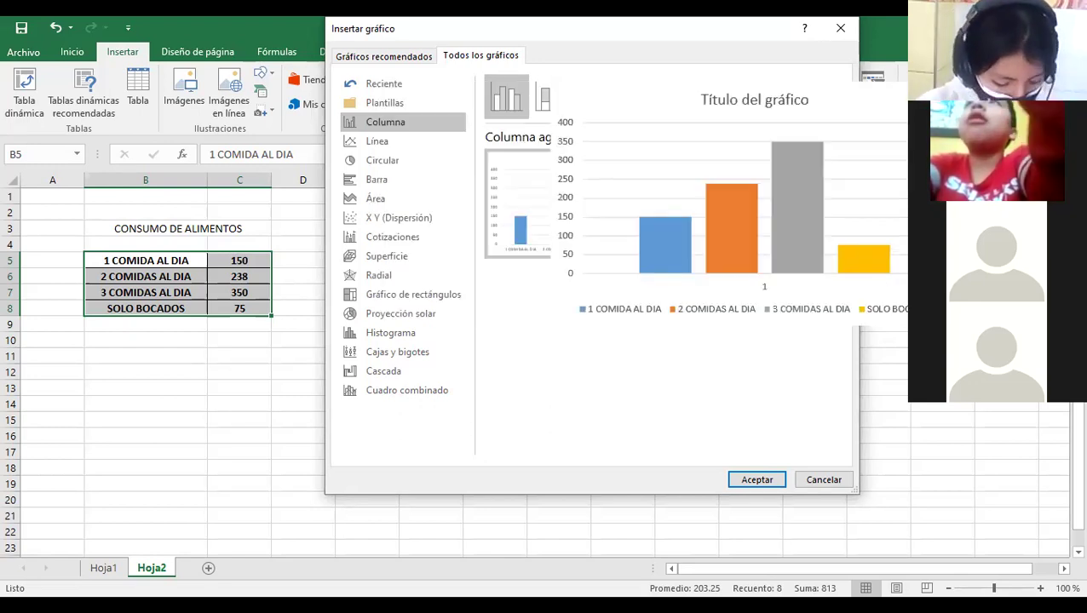
left_click(766, 479)
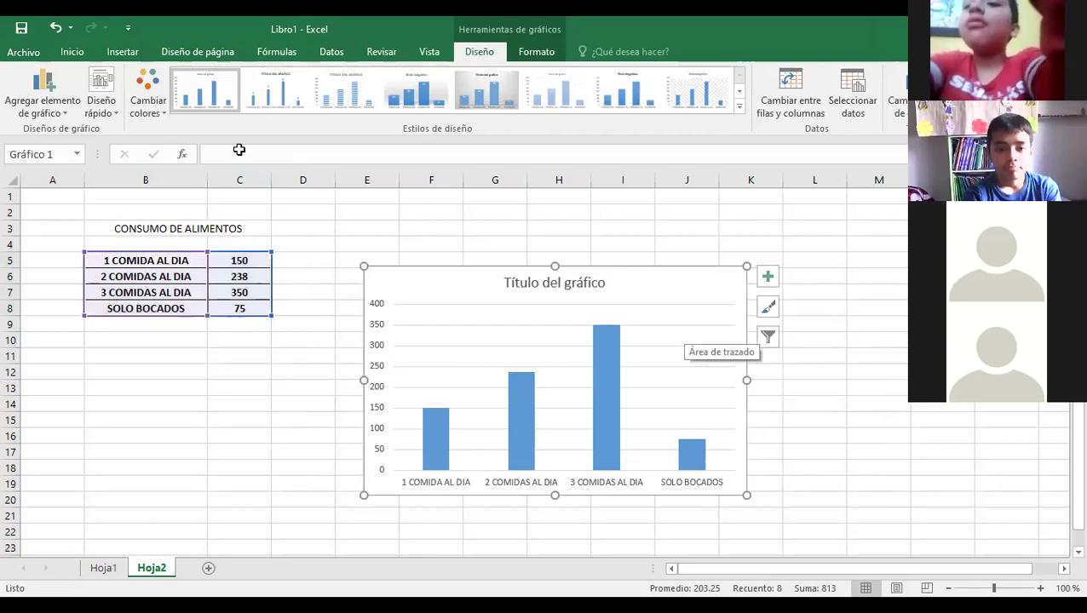
Give the chart the fourth design style, with a grey gradient background and value labels inside the columns, and the tenth quick layout.
left_click(490, 98)
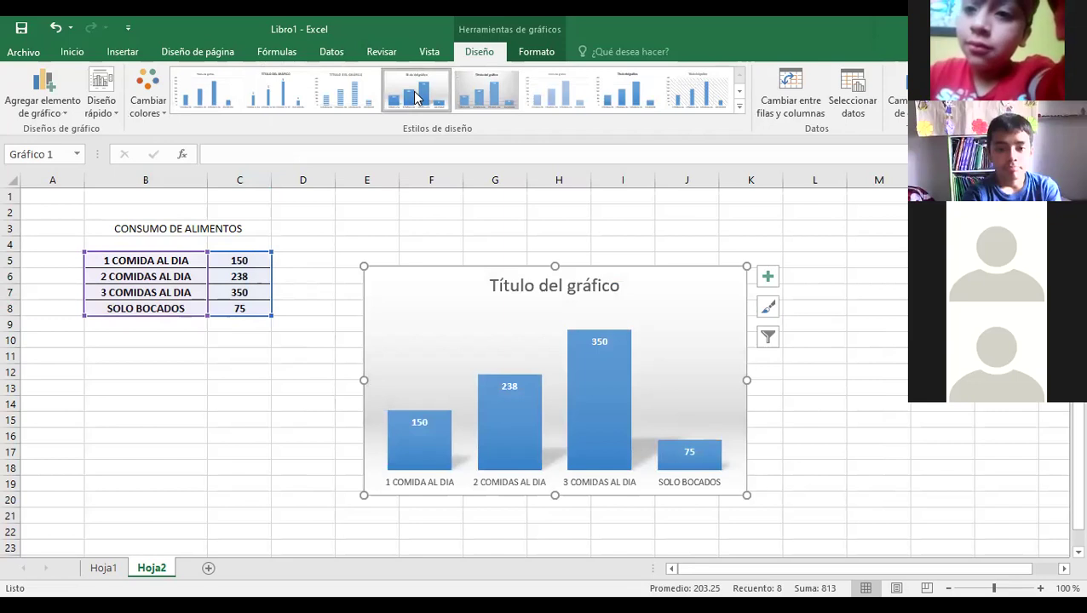
left_click(415, 98)
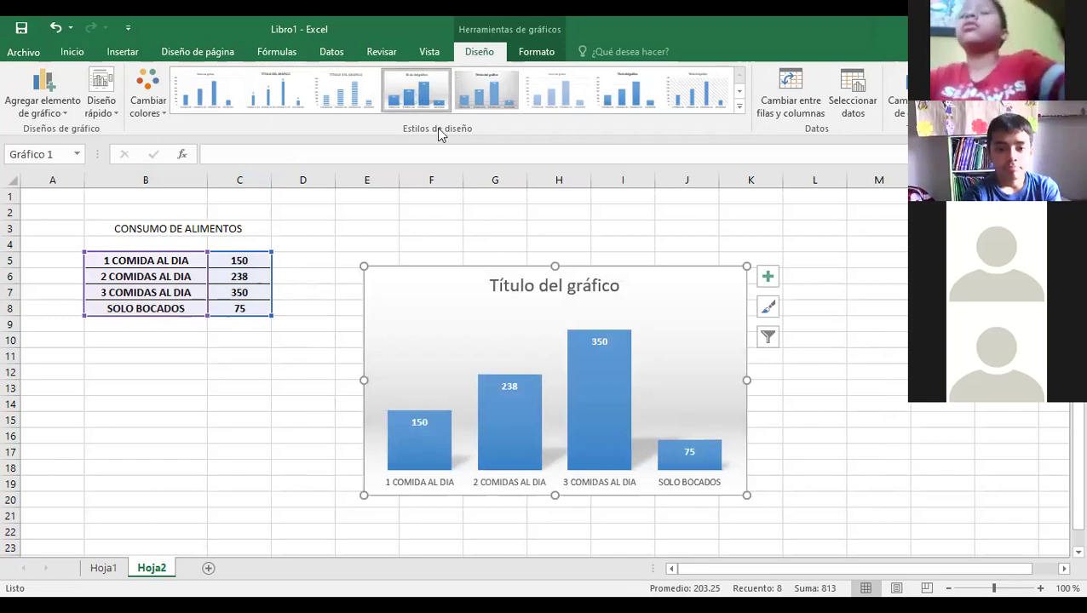
left_click(110, 115)
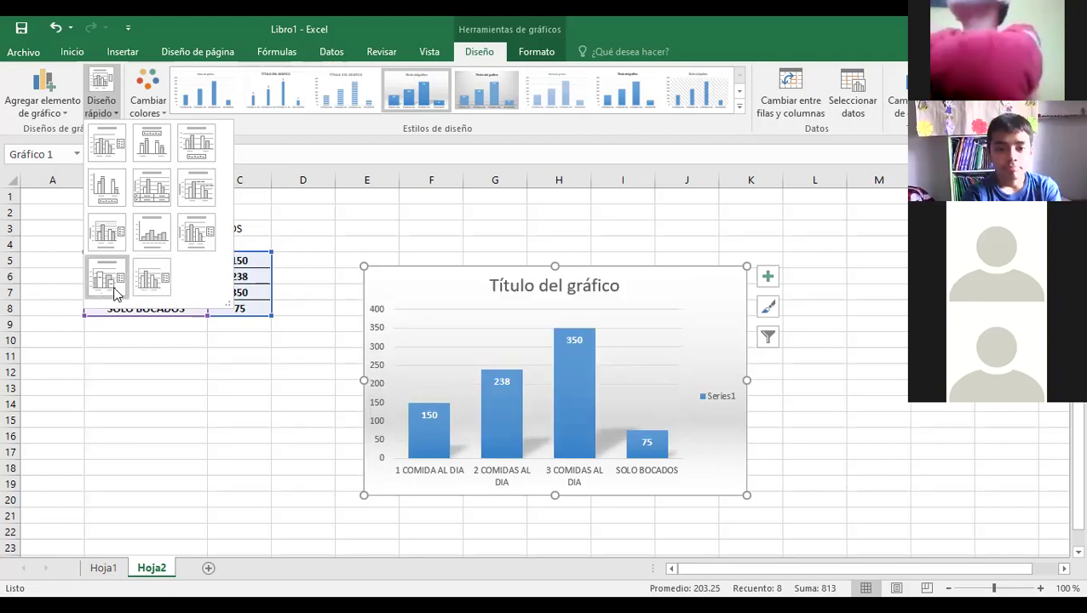
left_click(109, 281)
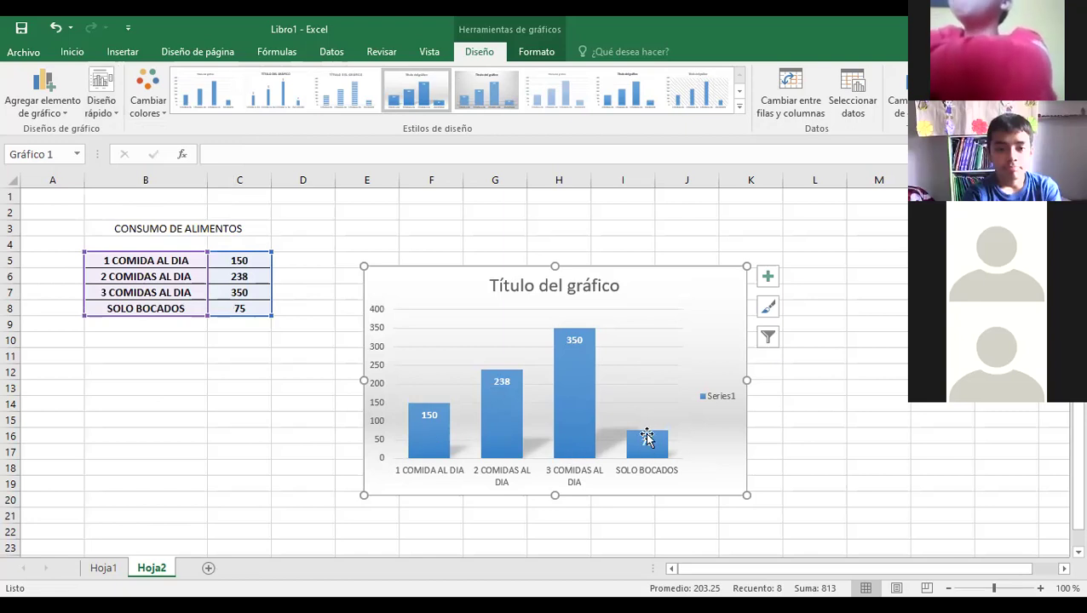
Change the chart colors to the monochromatic orange palette.
left_click(149, 98)
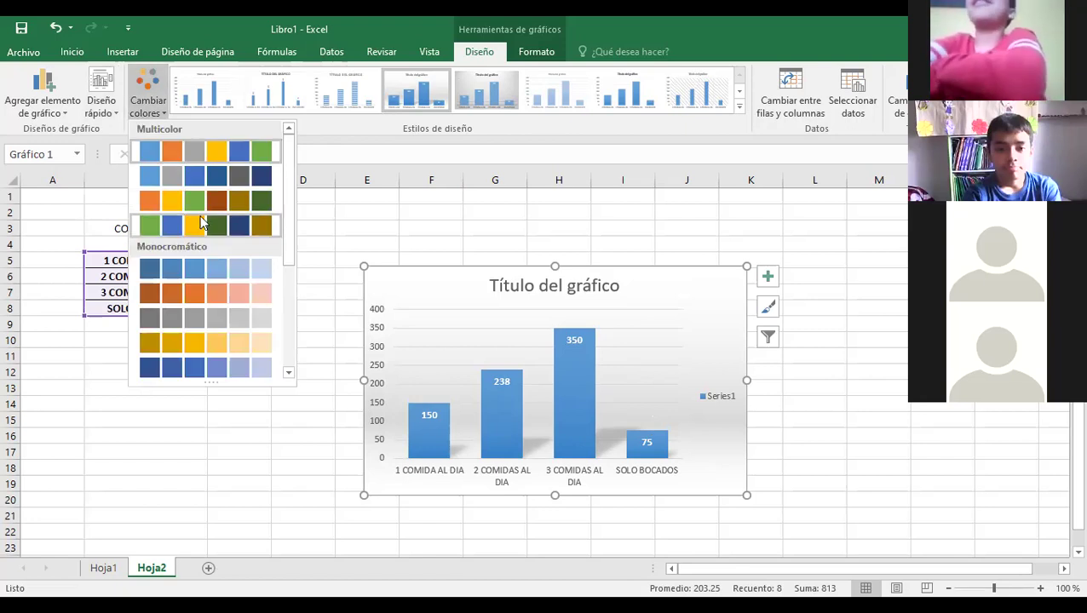
left_click(209, 294)
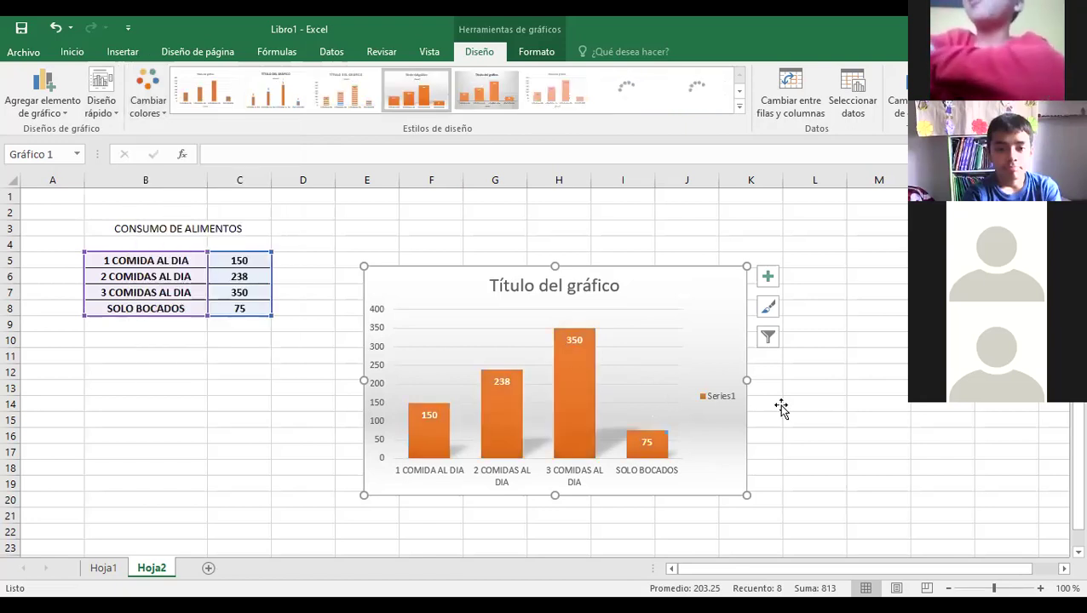
left_click(800, 407)
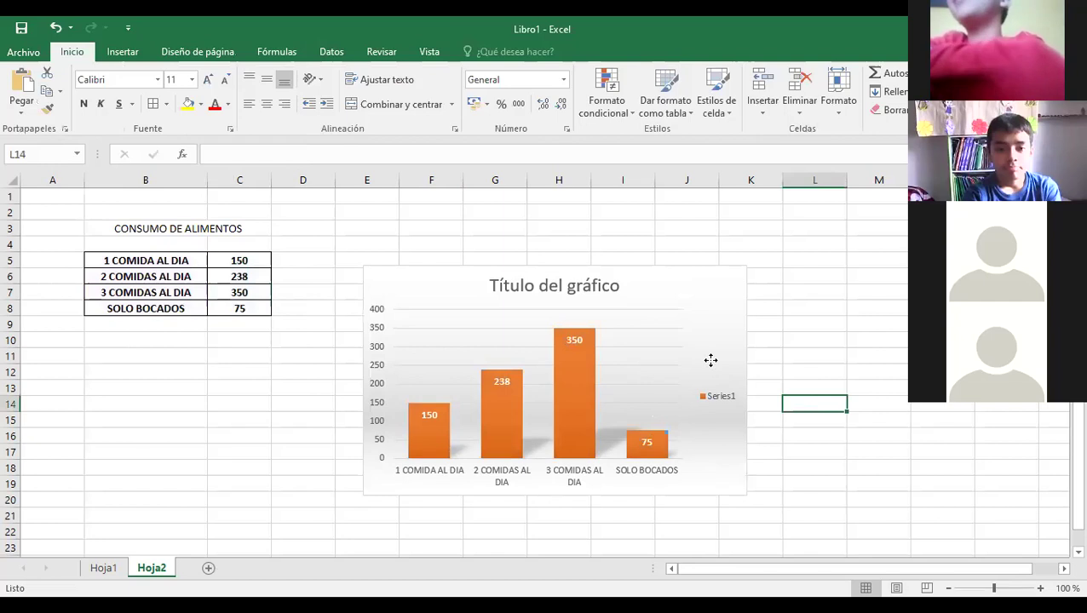
left_click(711, 362)
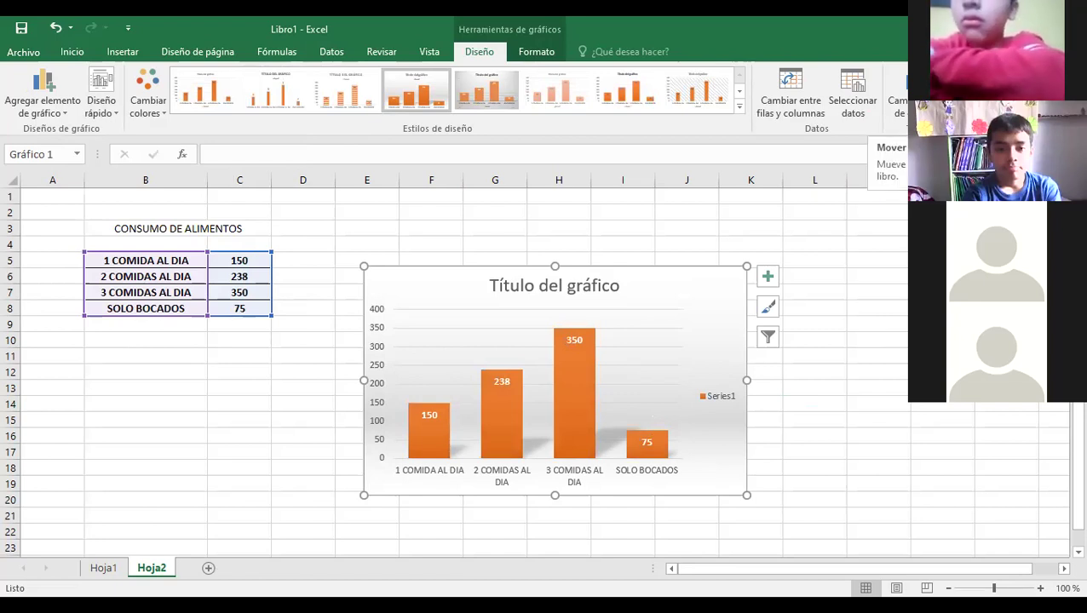
left_click(946, 93)
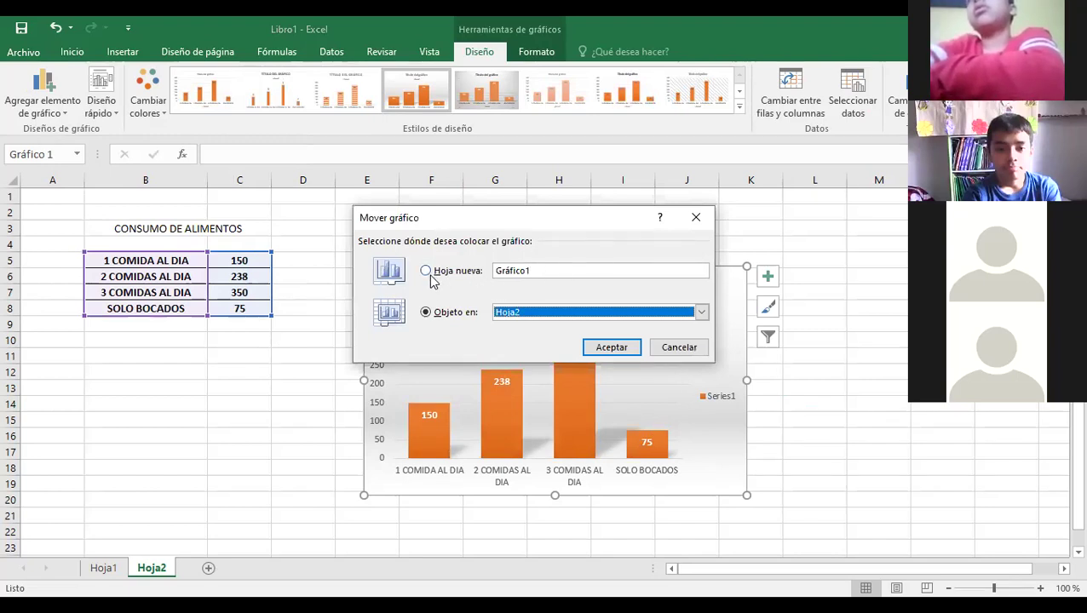
left_click(672, 346)
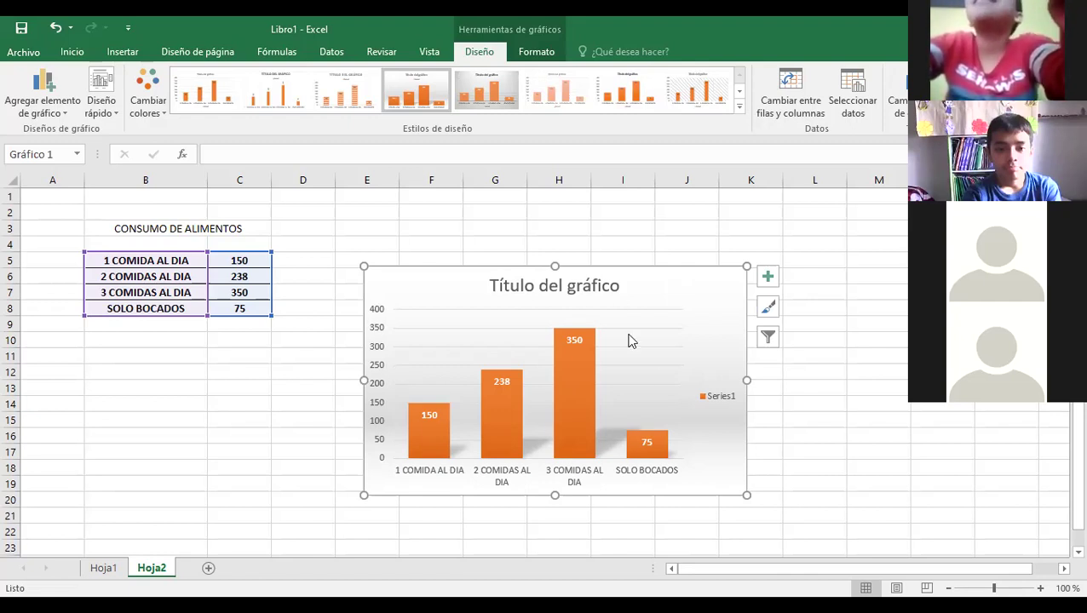
left_click(836, 402)
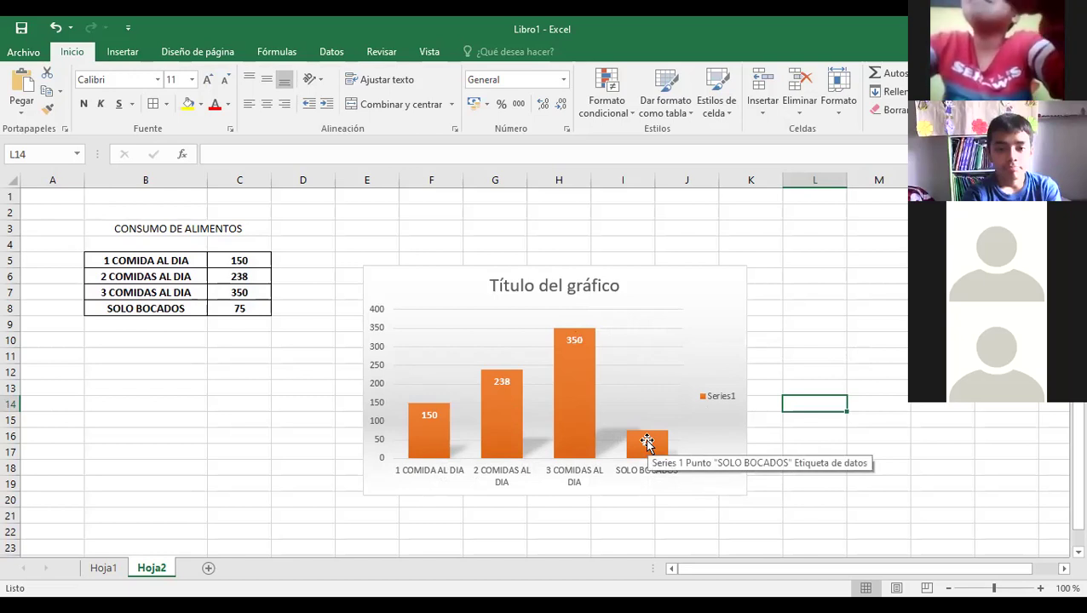
left_click(577, 392)
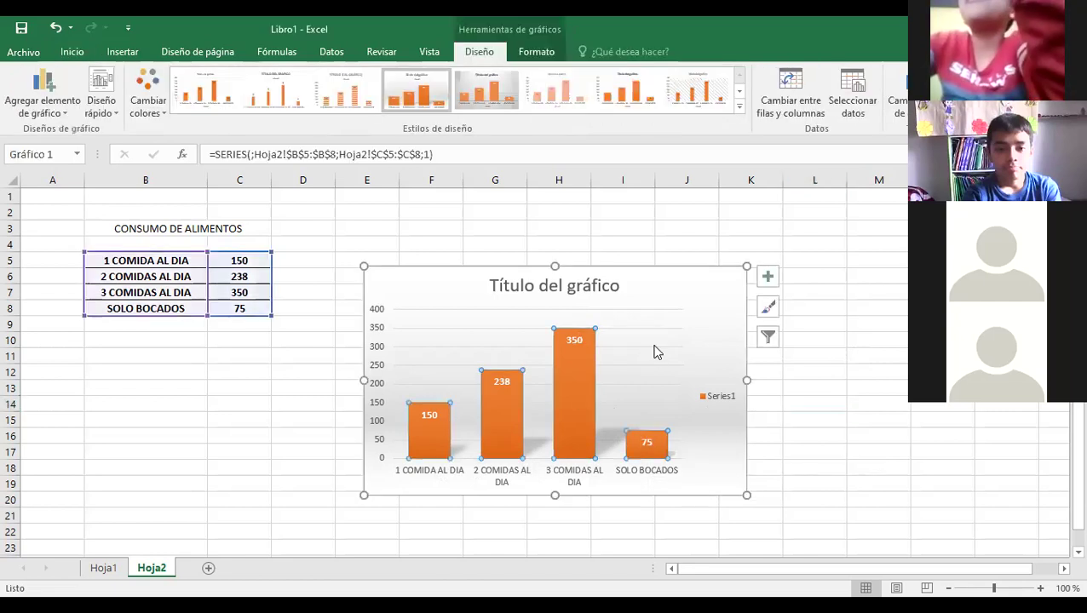
left_click(828, 371)
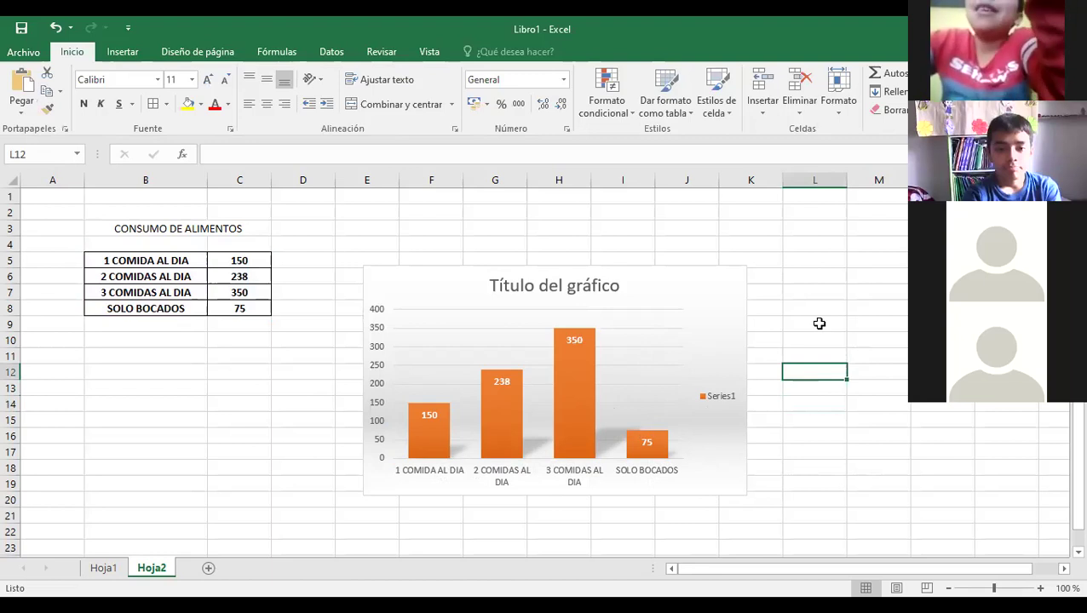